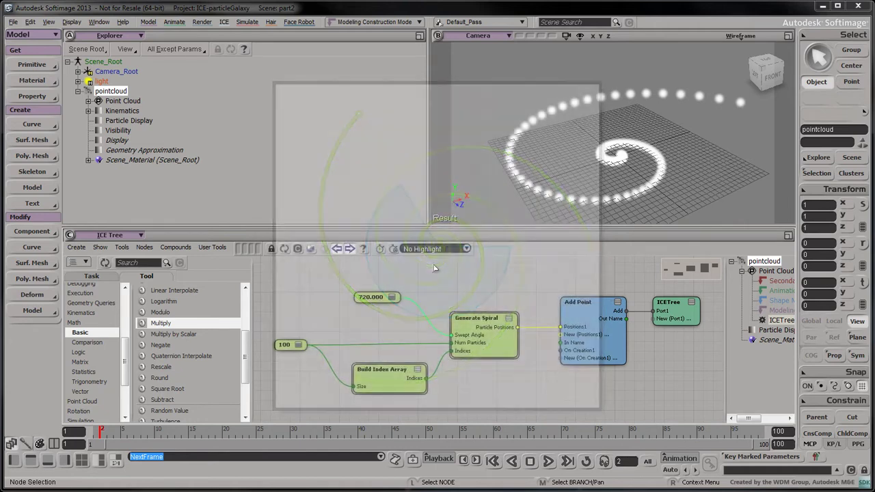
- Inside the Generate Spiral compound, insert an Add node and feed the first Multiply node's Result into its Value1
{"action": "left_click", "coordinate": [460, 309]}
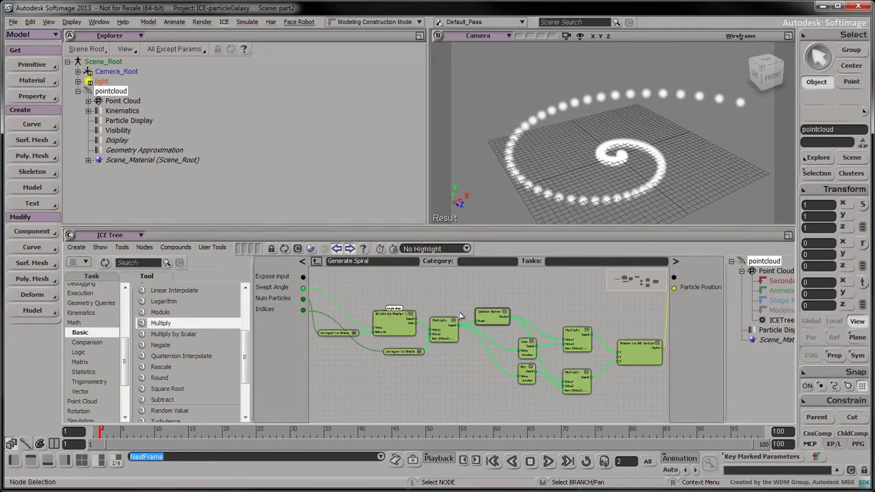
{"action": "scroll", "coordinate": [185, 342], "scroll_direction": "up", "scroll_amount": 3}
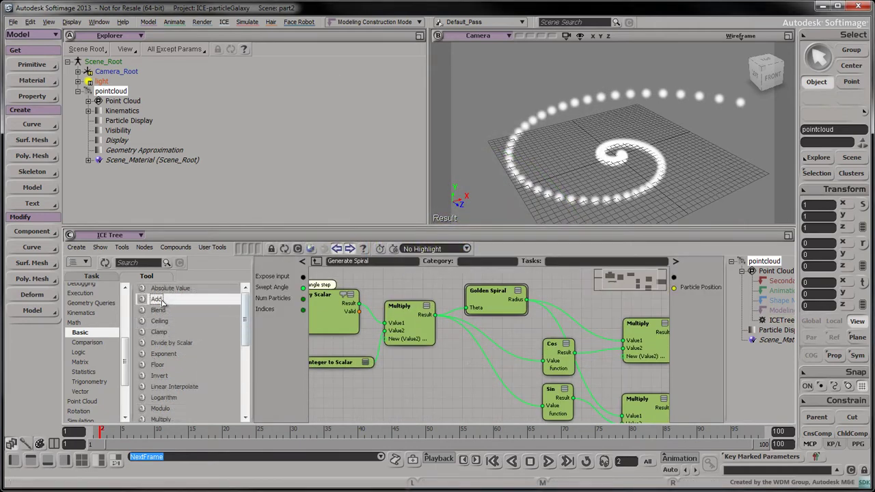
{"action": "left_click_drag", "start_coordinate": [156, 299], "coordinate": [446, 373]}
{"action": "left_click_drag", "start_coordinate": [435, 315], "coordinate": [448, 393]}
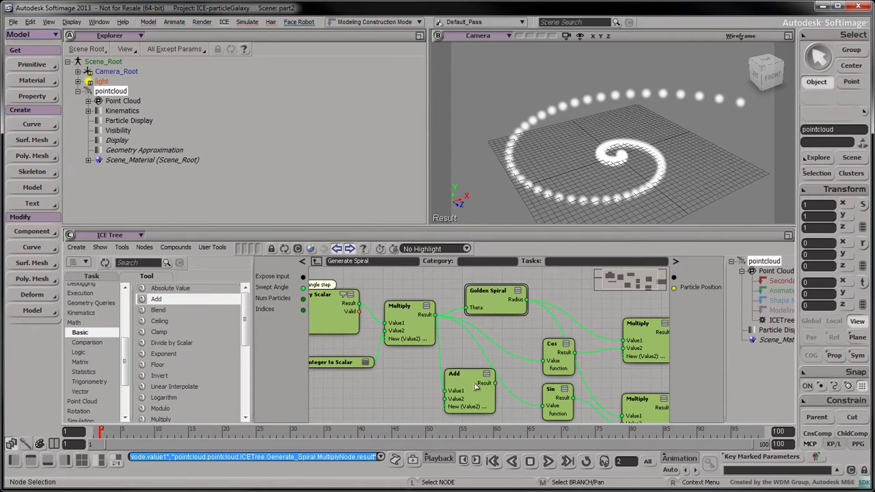
- Expose the Add node's Value2 as an input of the compound and rename that port Angle Offset
{"action": "left_click_drag", "start_coordinate": [446, 399], "coordinate": [305, 277]}
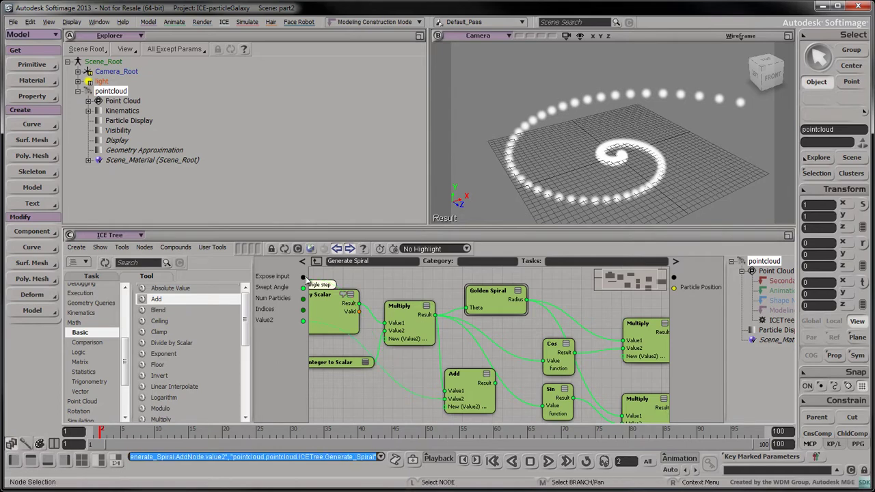
{"action": "right_click", "coordinate": [269, 322]}
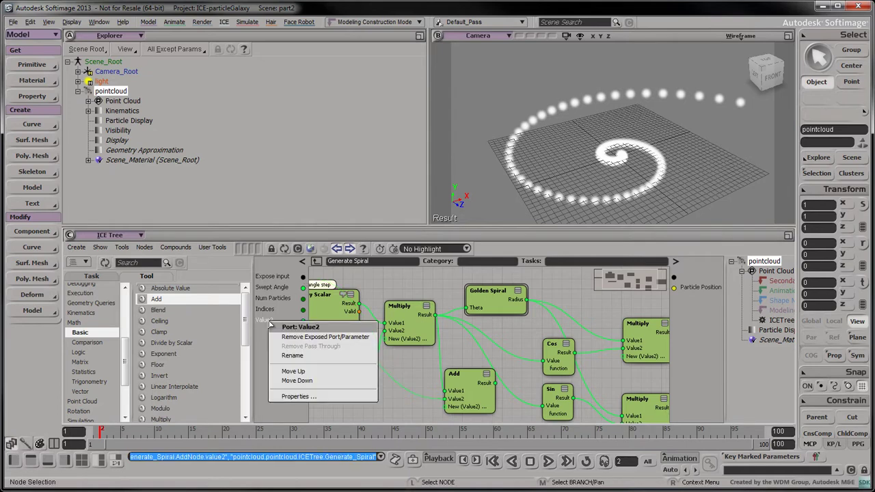
{"action": "left_click", "coordinate": [285, 356]}
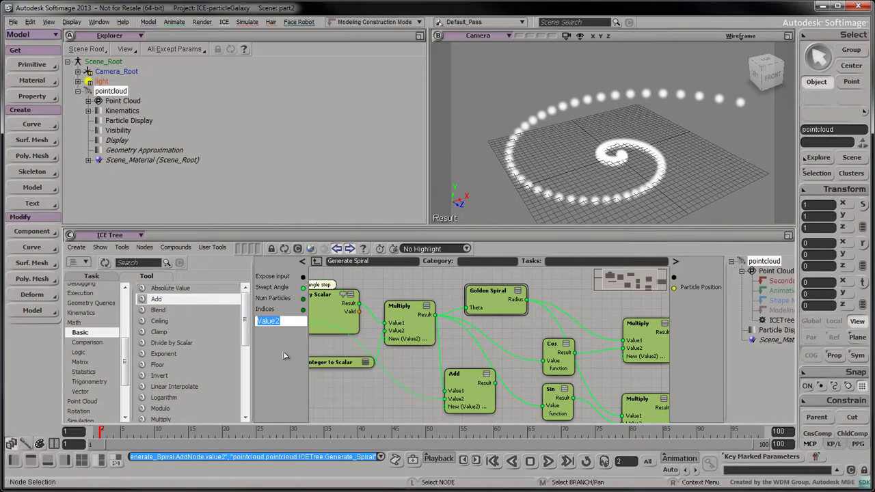
{"action": "type", "text": "Angle Of"}
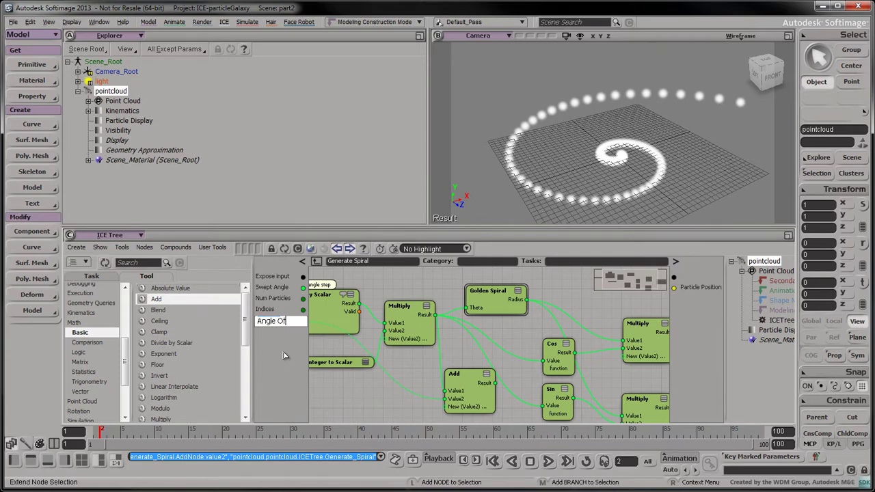
{"action": "type", "text": "fset"}
{"action": "key", "text": "Return"}
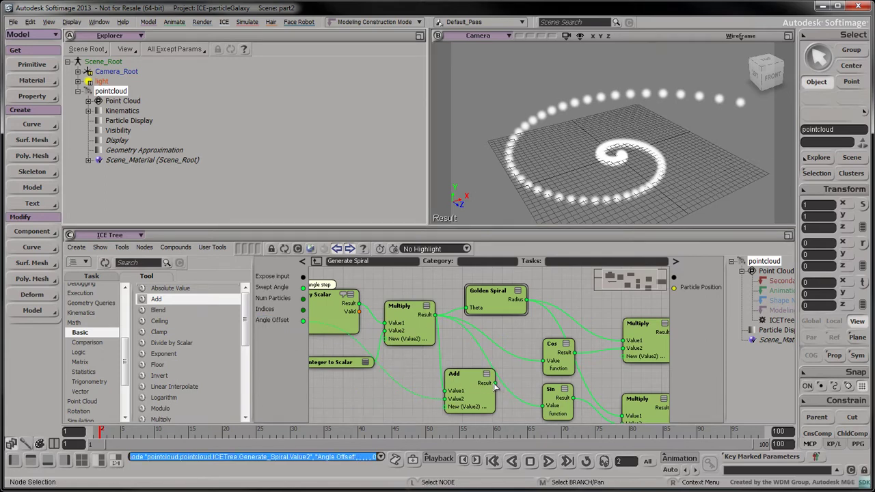
- Feed the Add node's Result into the Cos and Sin nodes, reposition it beside them and leave the compound
{"action": "left_click_drag", "start_coordinate": [495, 387], "coordinate": [549, 360]}
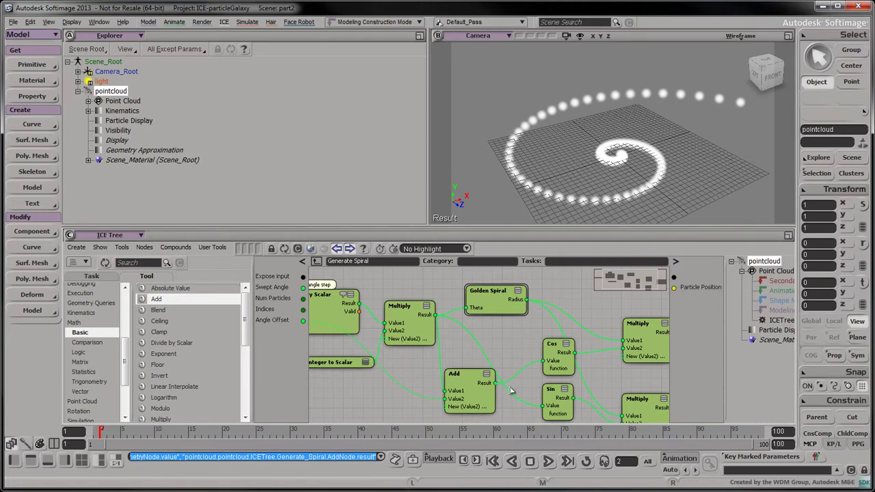
{"action": "left_click_drag", "start_coordinate": [473, 387], "coordinate": [495, 362]}
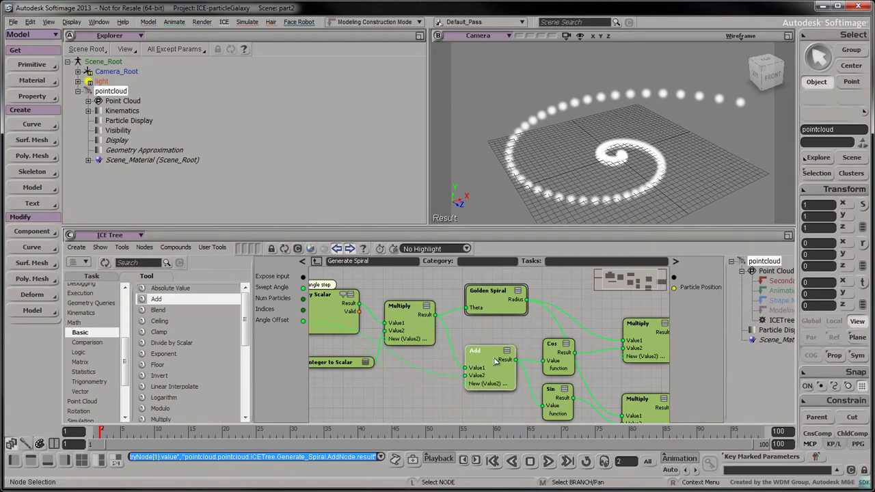
{"action": "left_click", "coordinate": [320, 263]}
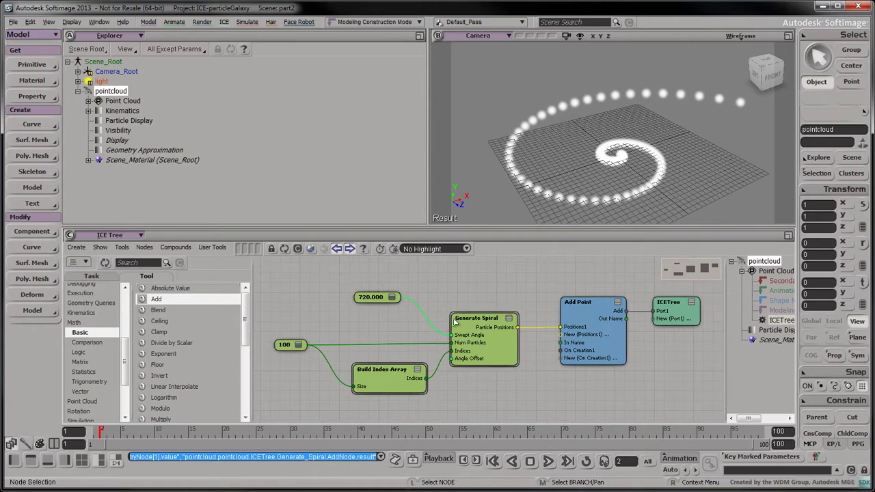
- Test the Angle Offset parameter in Generate Spiral's properties, return it to 0 and close the properties
{"action": "double_click", "coordinate": [497, 354]}
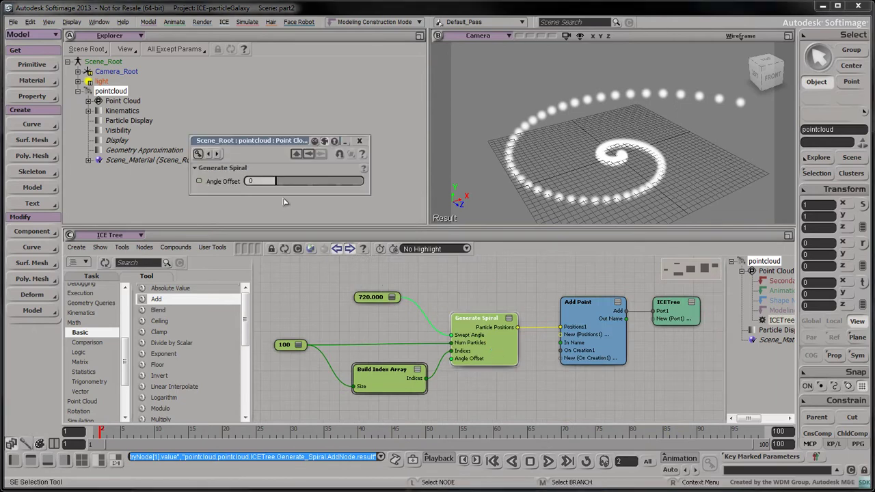
{"action": "left_click_drag", "start_coordinate": [283, 184], "coordinate": [269, 200]}
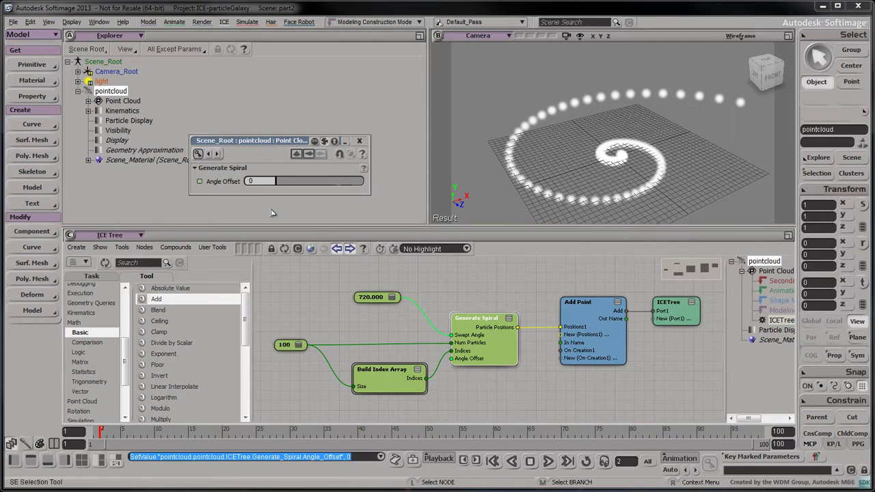
{"action": "left_click", "coordinate": [360, 140]}
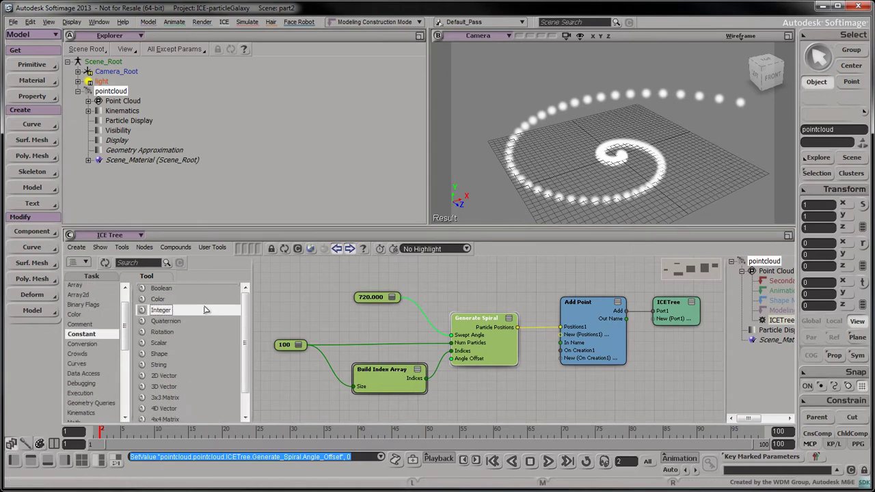
- Add an Integer constant node with a value of 6 for the number of arms
{"action": "left_click_drag", "start_coordinate": [203, 310], "coordinate": [286, 296]}
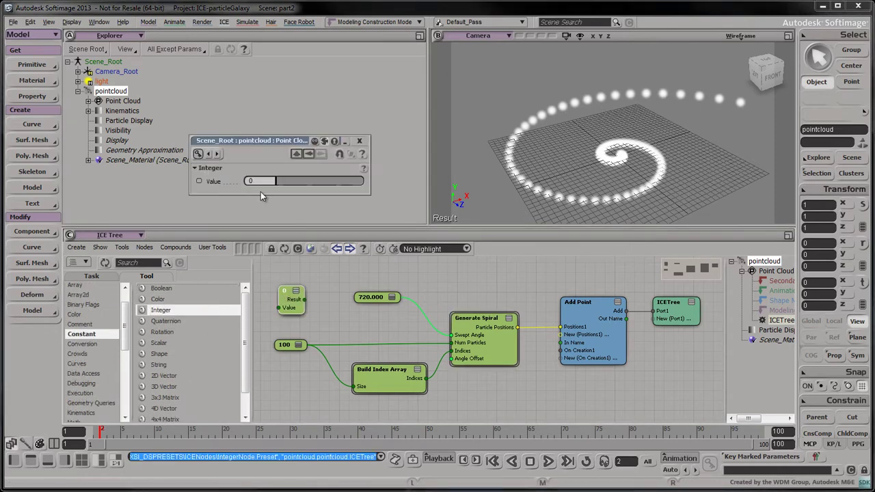
{"action": "left_click", "coordinate": [260, 181]}
{"action": "key", "text": "Return"}
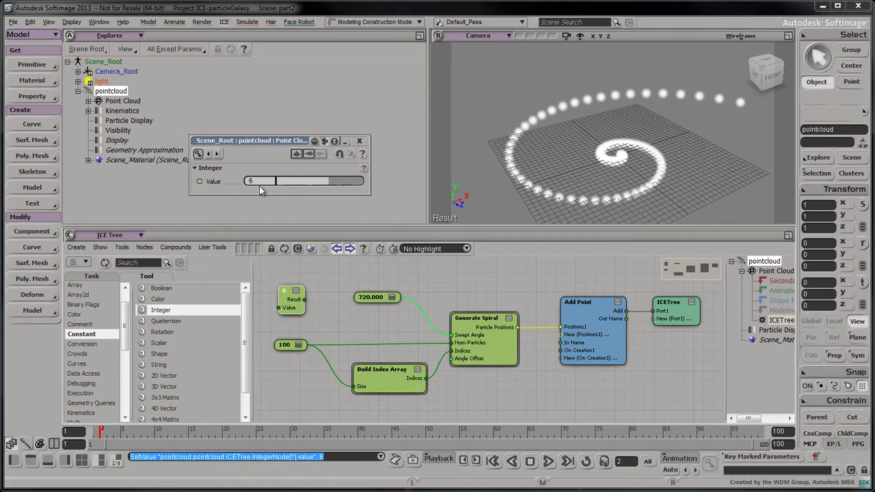
{"action": "left_click", "coordinate": [356, 144]}
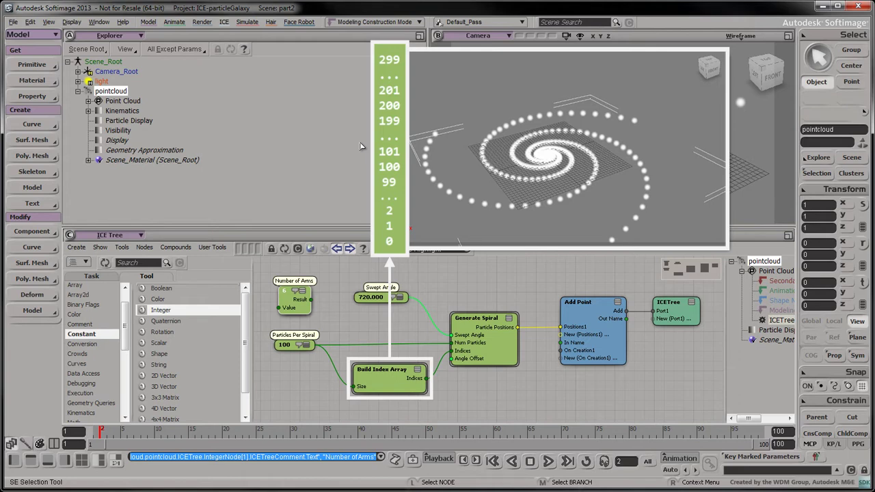
- Move the Number of Arms node below Particles Per Spiral and feed its Result into Value2 of a new Multiply node
{"action": "scroll", "coordinate": [397, 325], "scroll_direction": "down", "scroll_amount": 2}
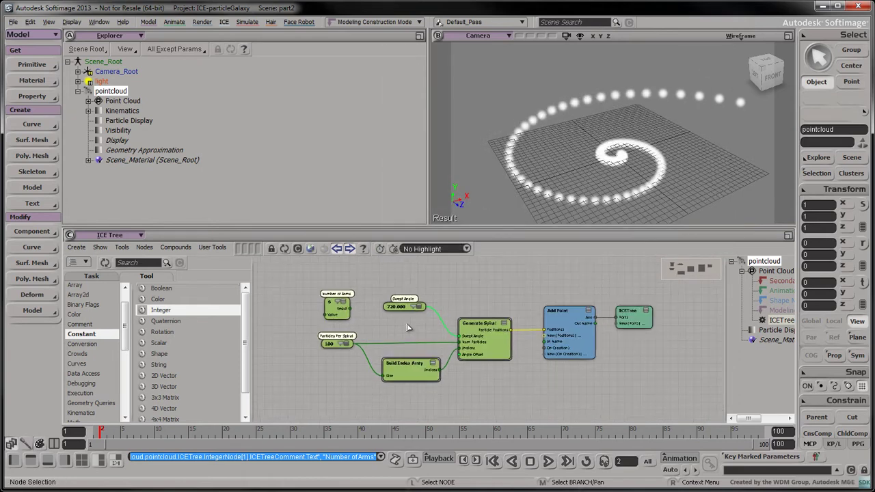
{"action": "middle_click_drag", "start_coordinate": [408, 328], "coordinate": [412, 290]}
{"action": "left_click_drag", "start_coordinate": [336, 274], "coordinate": [333, 362]}
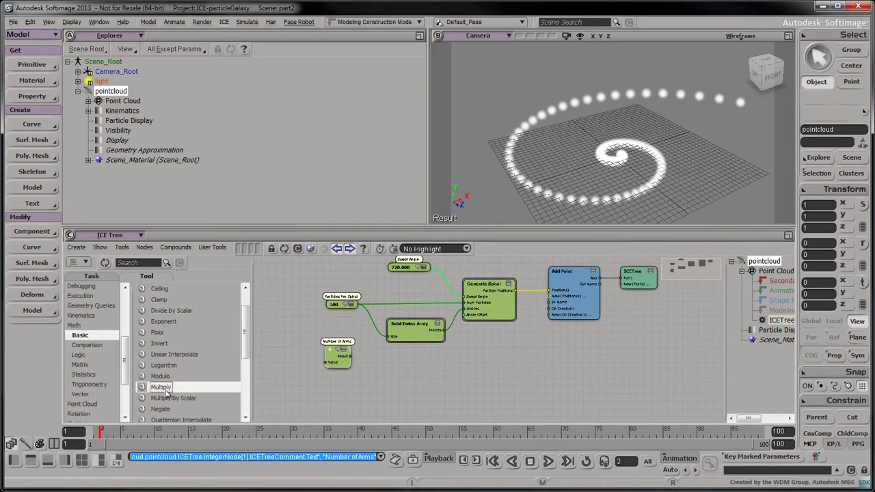
{"action": "left_click_drag", "start_coordinate": [165, 390], "coordinate": [367, 394]}
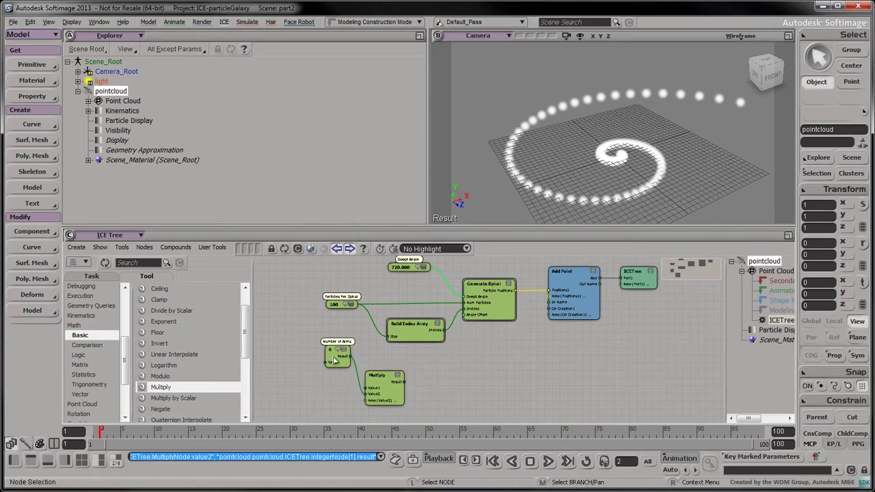
{"action": "left_click_drag", "start_coordinate": [336, 350], "coordinate": [317, 381]}
- Feed Particles Per Spiral into the Multiply node's Value1 and connect the product to Build Index Array's Size, spacing out the nodes
{"action": "left_click", "coordinate": [347, 306]}
{"action": "left_click", "coordinate": [352, 305]}
{"action": "left_click", "coordinate": [346, 305]}
{"action": "left_click_drag", "start_coordinate": [337, 312], "coordinate": [367, 388]}
{"action": "left_click_drag", "start_coordinate": [340, 313], "coordinate": [292, 298]}
{"action": "left_click_drag", "start_coordinate": [324, 393], "coordinate": [287, 357]}
{"action": "left_click_drag", "start_coordinate": [381, 383], "coordinate": [394, 340]}
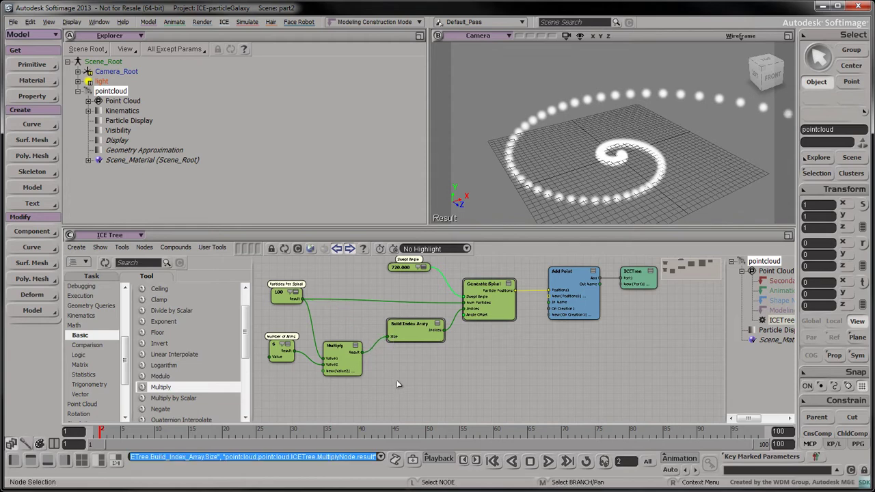
- Add a Modulo node after Build Index Array and rearrange the neighbouring nodes to make room for it
{"action": "left_click_drag", "start_coordinate": [160, 376], "coordinate": [434, 367]}
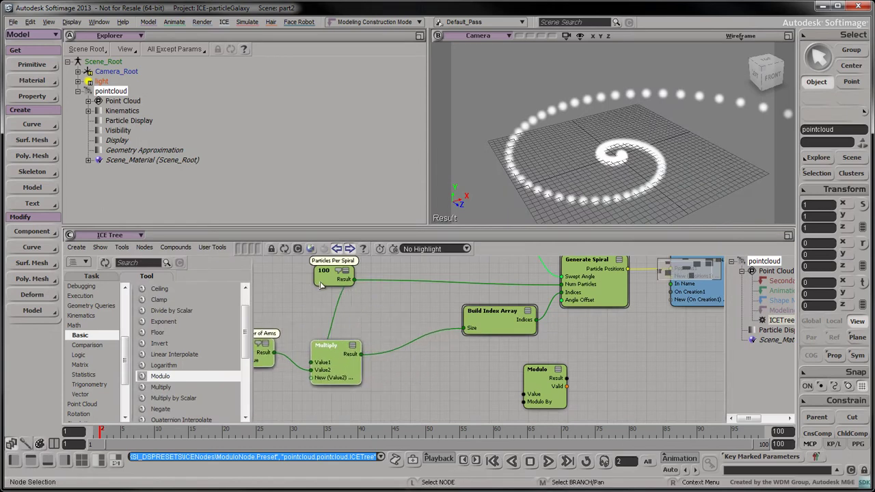
{"action": "left_click_drag", "start_coordinate": [321, 285], "coordinate": [252, 293]}
{"action": "left_click_drag", "start_coordinate": [493, 312], "coordinate": [412, 322]}
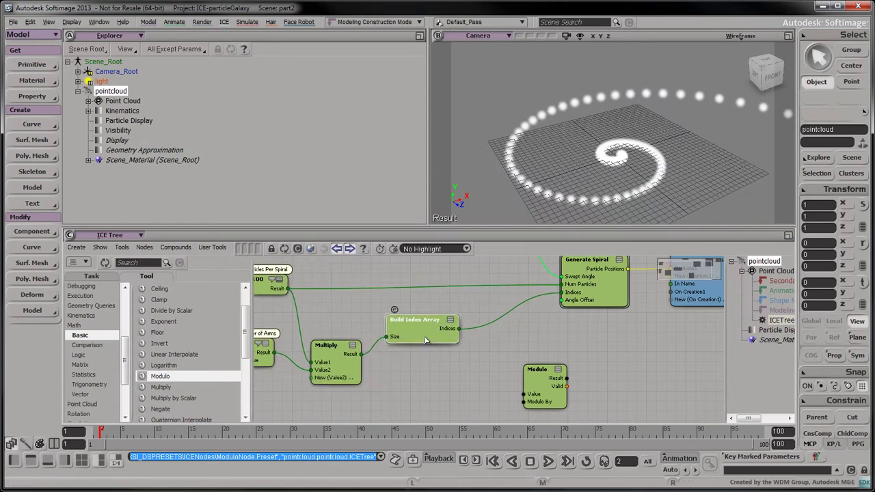
{"action": "left_click_drag", "start_coordinate": [538, 370], "coordinate": [508, 339]}
{"action": "middle_click_drag", "start_coordinate": [339, 307], "coordinate": [397, 322]}
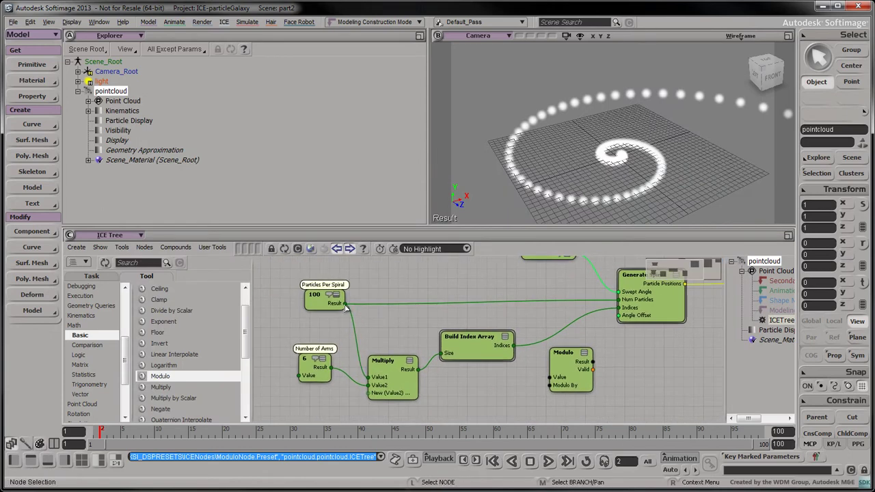
- Route Build Index Array's Indices through Modulo, with Particles Per Spiral as Modulo By, into Generate Spiral's Indices, and tidy the nodes
{"action": "left_click_drag", "start_coordinate": [345, 303], "coordinate": [551, 385]}
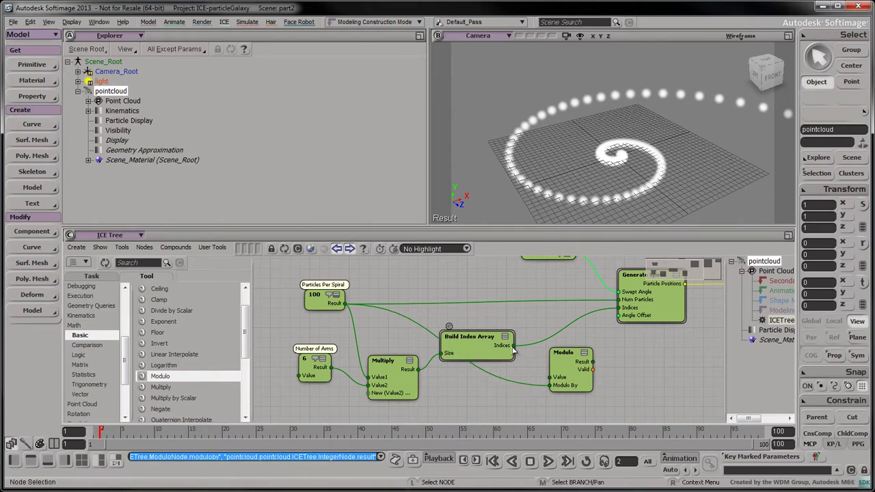
{"action": "left_click_drag", "start_coordinate": [514, 345], "coordinate": [552, 378]}
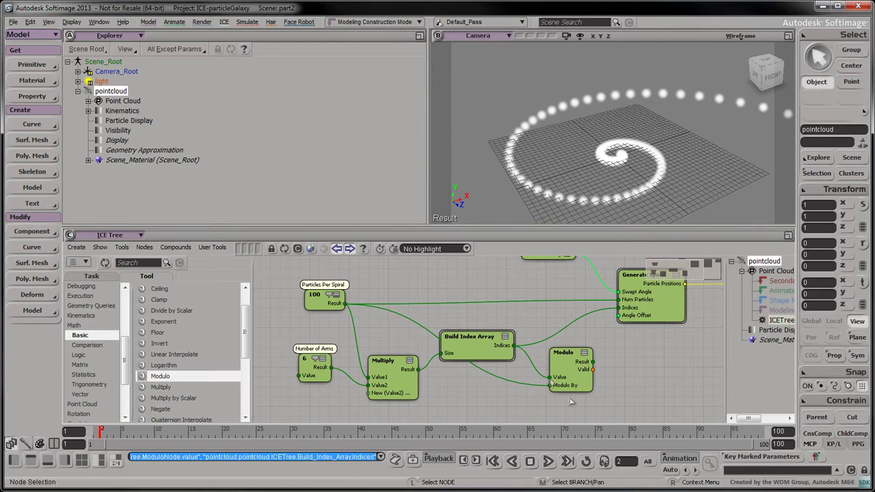
{"action": "left_click_drag", "start_coordinate": [592, 362], "coordinate": [621, 308]}
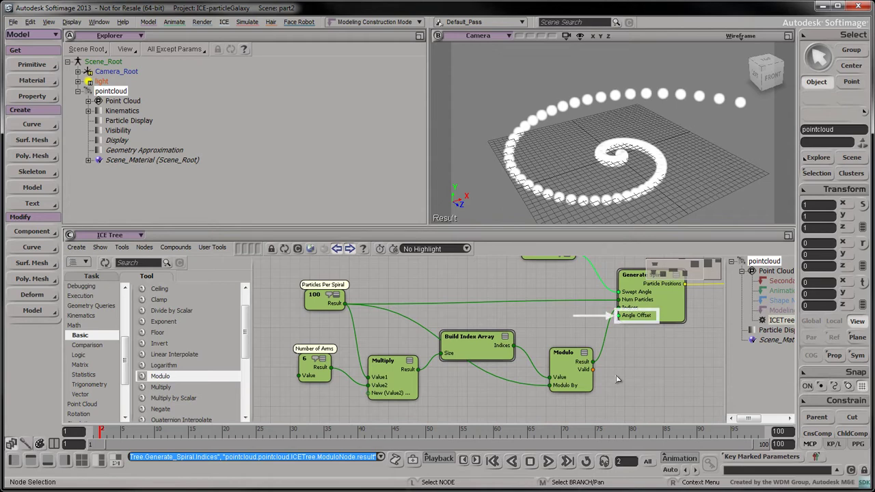
{"action": "left_click_drag", "start_coordinate": [569, 370], "coordinate": [560, 320]}
{"action": "mouse_move", "coordinate": [470, 351]}
{"action": "left_mouse_down"}
{"action": "mouse_move", "coordinate": [458, 361]}
{"action": "mouse_move", "coordinate": [465, 359]}
{"action": "left_mouse_up"}
{"action": "middle_click_drag", "start_coordinate": [547, 385], "coordinate": [508, 382]}
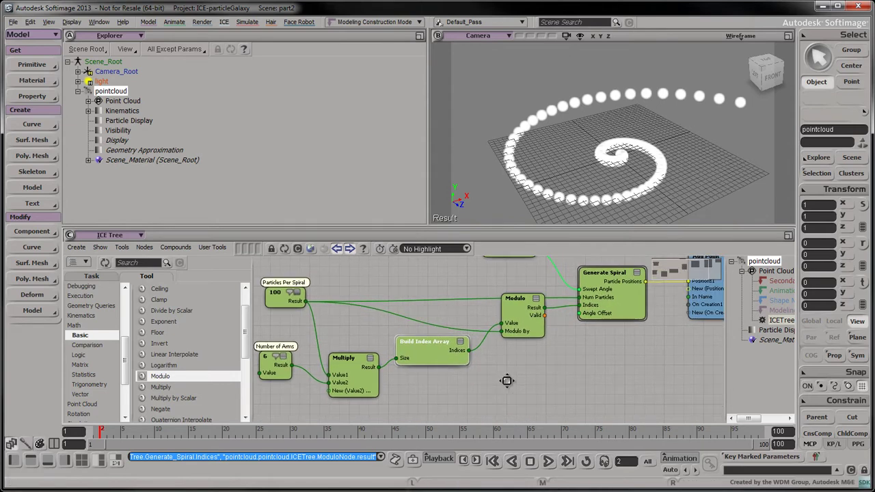
- Add a Scalar constant of 360 and divide it by Number of Arms with a Divide by Scalar node labelled Degree Interval
{"action": "left_click_drag", "start_coordinate": [164, 318], "coordinate": [495, 383]}
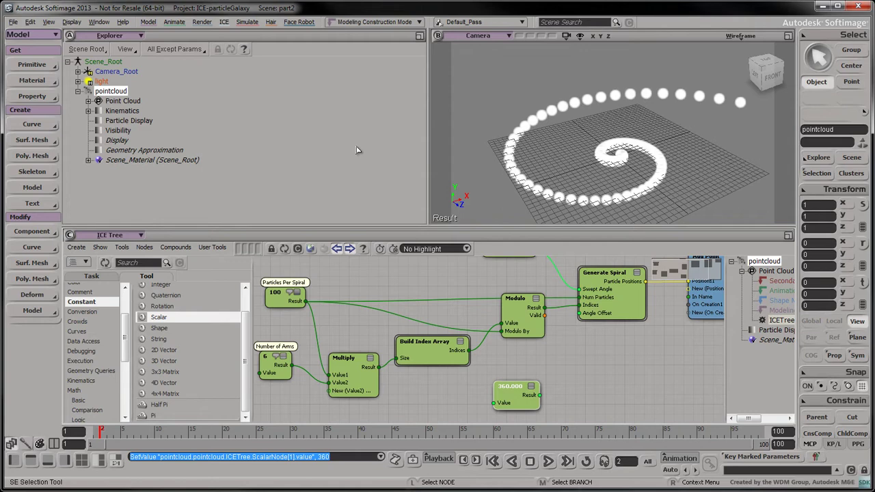
{"action": "left_click", "coordinate": [80, 400]}
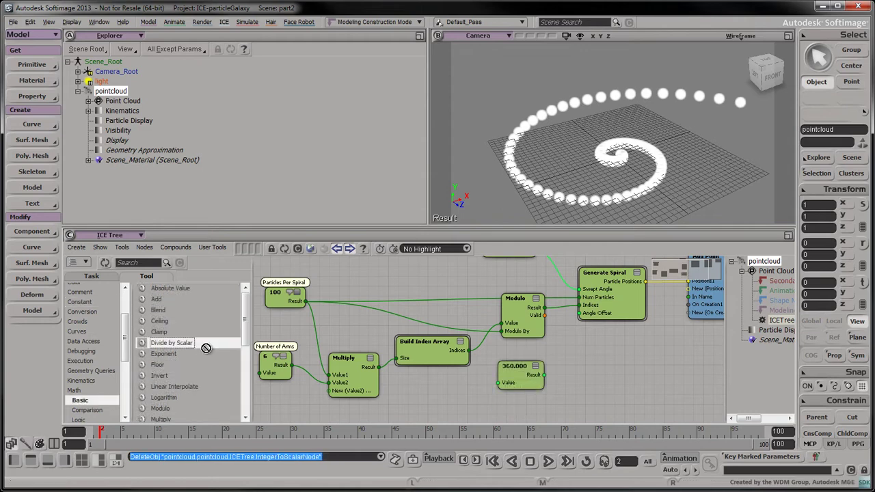
{"action": "left_click_drag", "start_coordinate": [173, 342], "coordinate": [575, 396]}
{"action": "left_click_drag", "start_coordinate": [292, 367], "coordinate": [574, 403]}
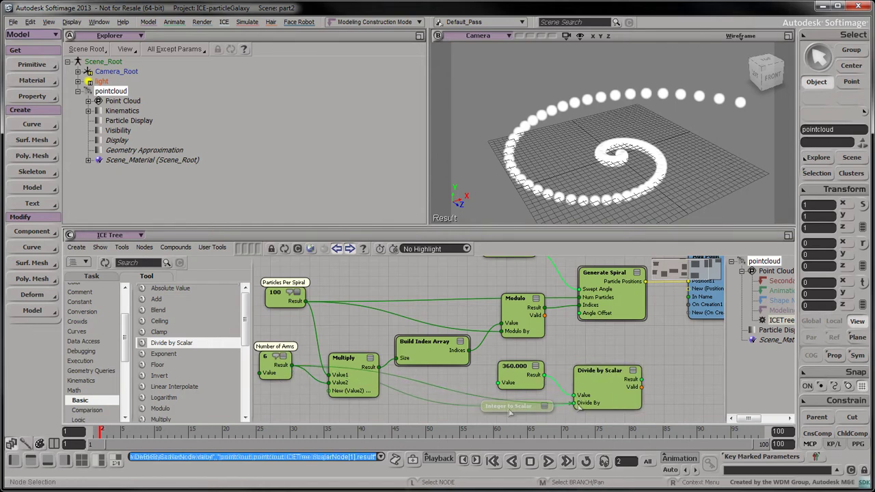
{"action": "left_click", "coordinate": [536, 367]}
{"action": "left_click_drag", "start_coordinate": [515, 367], "coordinate": [524, 388]}
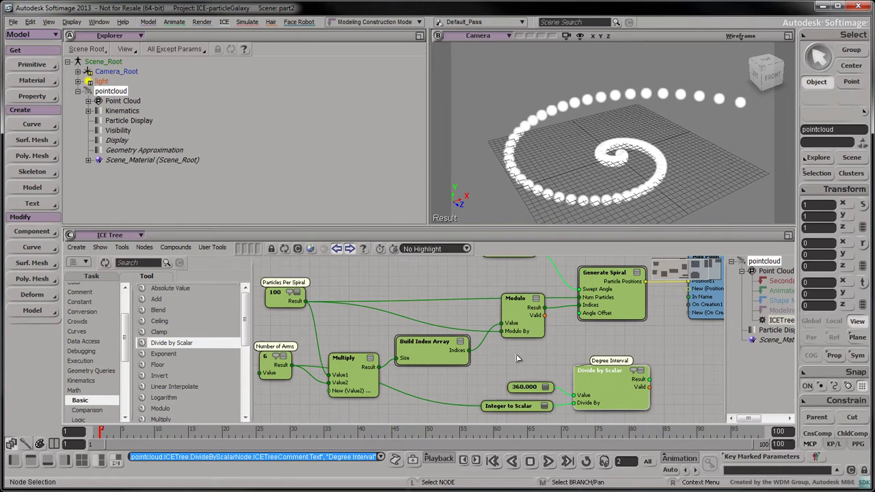
- Add a Divide by Scalar node labelled Spiral Number that divides Build Index Array's Indices by Particles Per Spiral
{"action": "scroll", "coordinate": [518, 358], "scroll_direction": "down", "scroll_amount": 3}
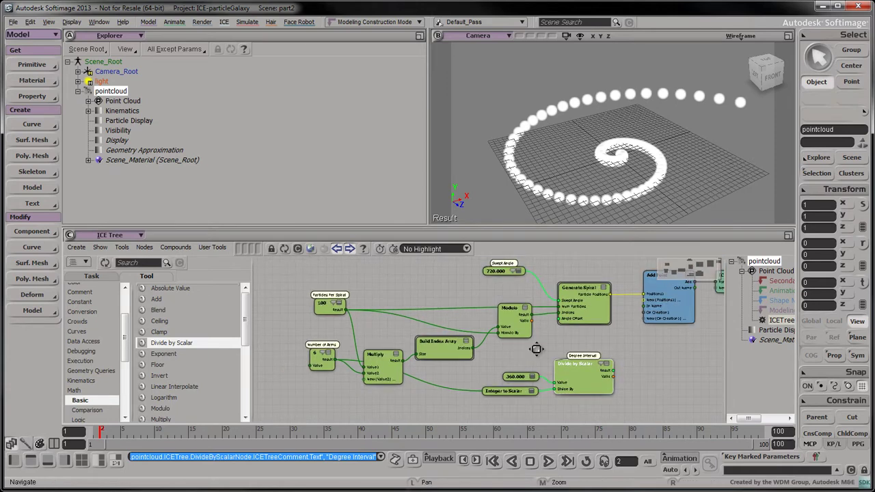
{"action": "middle_click_drag", "start_coordinate": [539, 337], "coordinate": [506, 347]}
{"action": "middle_click", "coordinate": [539, 385]}
{"action": "middle_click_drag", "start_coordinate": [538, 385], "coordinate": [471, 410]}
{"action": "left_click", "coordinate": [544, 376]}
{"action": "middle_click_drag", "start_coordinate": [543, 377], "coordinate": [569, 352]}
{"action": "left_click_drag", "start_coordinate": [171, 343], "coordinate": [563, 331]}
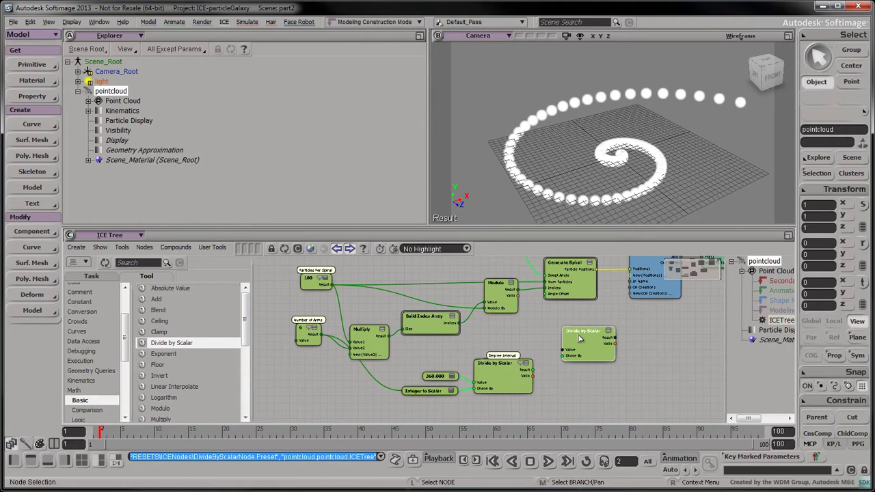
{"action": "left_click_drag", "start_coordinate": [459, 324], "coordinate": [562, 350]}
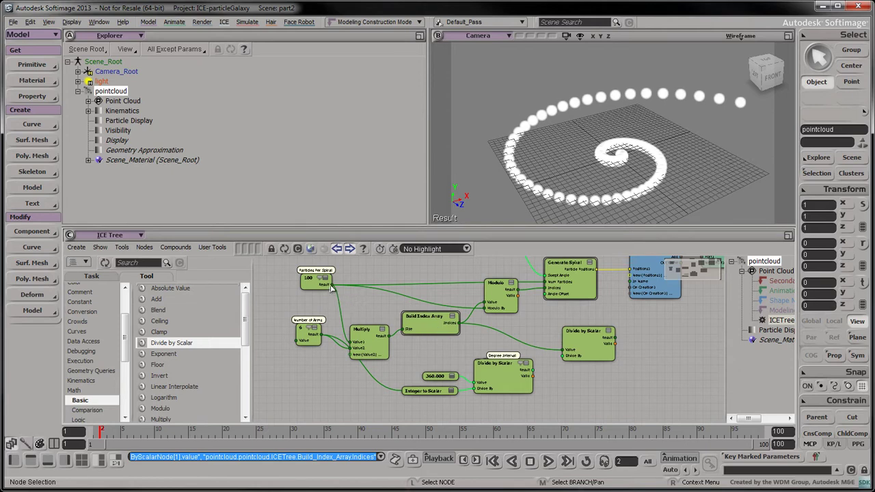
{"action": "left_click_drag", "start_coordinate": [331, 287], "coordinate": [562, 355]}
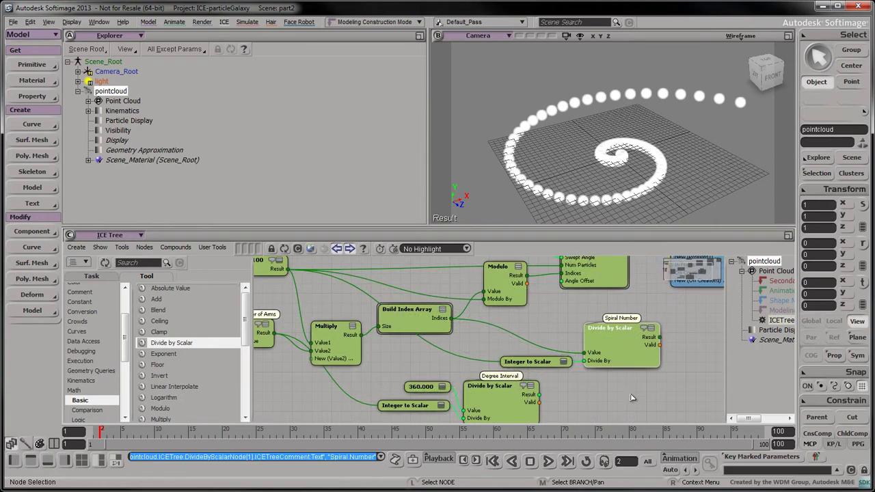
- Add a Multiply node and feed it the Spiral Number result as Value1 and the Degree Interval result as Value2
{"action": "middle_click_drag", "start_coordinate": [633, 398], "coordinate": [561, 383]}
{"action": "left_click_drag", "start_coordinate": [160, 420], "coordinate": [624, 359]}
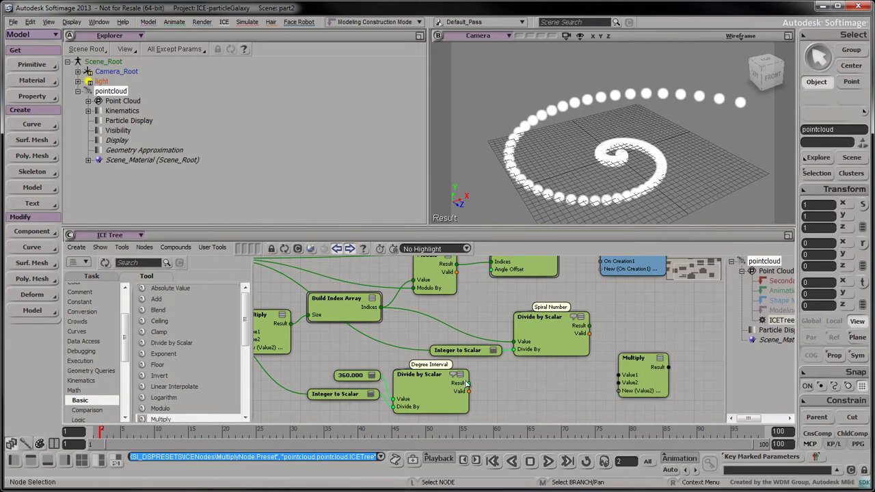
{"action": "left_click_drag", "start_coordinate": [469, 384], "coordinate": [632, 385]}
{"action": "left_click_drag", "start_coordinate": [589, 327], "coordinate": [631, 372]}
{"action": "left_click_drag", "start_coordinate": [631, 371], "coordinate": [632, 377]}
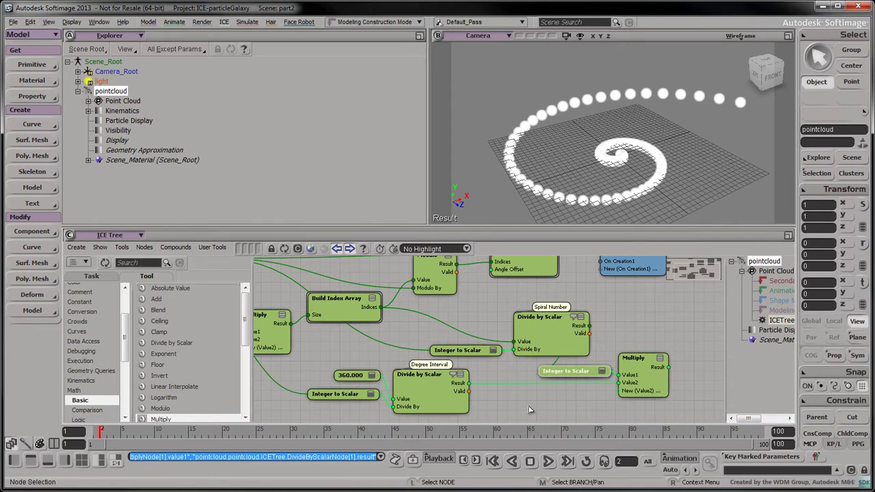
- Spread the node groups apart, moving the index nodes left and the Spiral Number and Degree Interval nodes down and left
{"action": "key", "text": "s"}
{"action": "scroll", "coordinate": [528, 406], "scroll_direction": "down", "scroll_amount": 4}
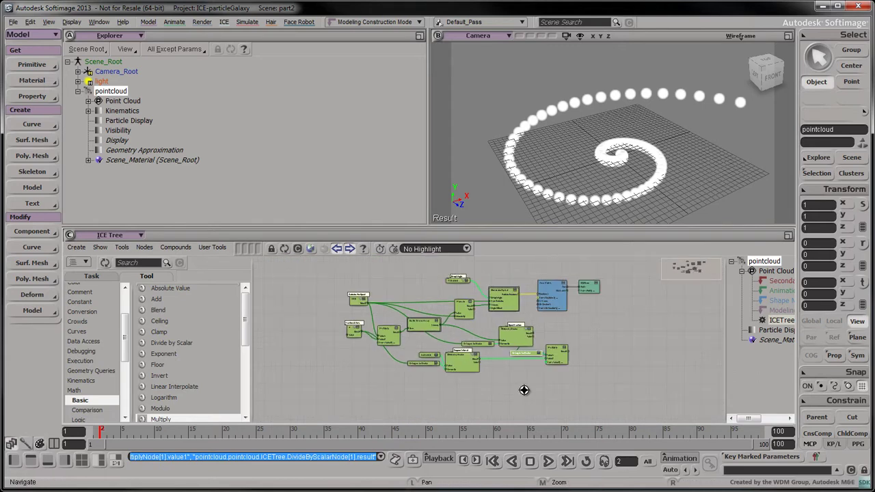
{"action": "left_click_drag", "start_coordinate": [435, 349], "coordinate": [342, 291]}
{"action": "left_click_drag", "start_coordinate": [420, 323], "coordinate": [351, 322]}
{"action": "left_click_drag", "start_coordinate": [589, 335], "coordinate": [410, 376]}
{"action": "left_click_drag", "start_coordinate": [517, 340], "coordinate": [483, 357]}
- Connect the new Multiply node's Result to Generate Spiral's Angle Offset
{"action": "scroll", "coordinate": [465, 339], "scroll_direction": "up", "scroll_amount": 4}
{"action": "key", "text": "s"}
{"action": "key", "text": "s"}
{"action": "left_click_drag", "start_coordinate": [575, 370], "coordinate": [510, 367]}
{"action": "scroll", "coordinate": [547, 359], "scroll_direction": "up", "scroll_amount": 1}
{"action": "key", "text": "s"}
{"action": "scroll", "coordinate": [518, 363], "scroll_direction": "down", "scroll_amount": 1}
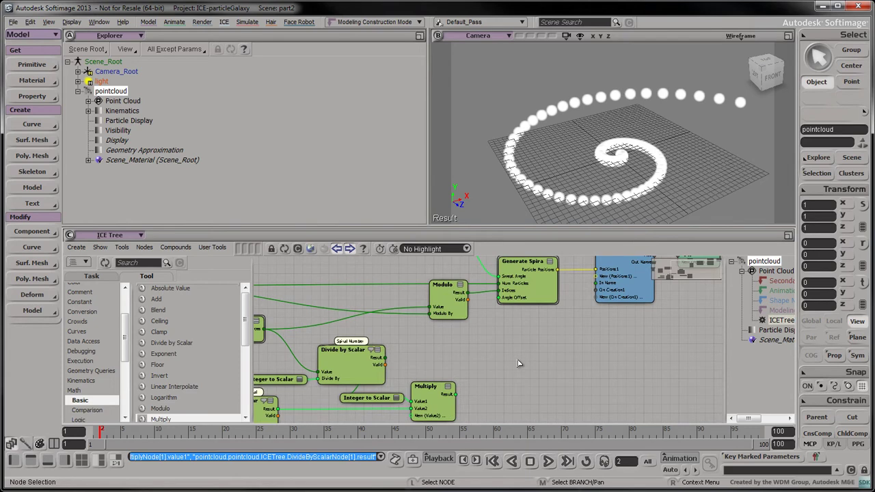
{"action": "left_click_drag", "start_coordinate": [455, 394], "coordinate": [501, 300]}
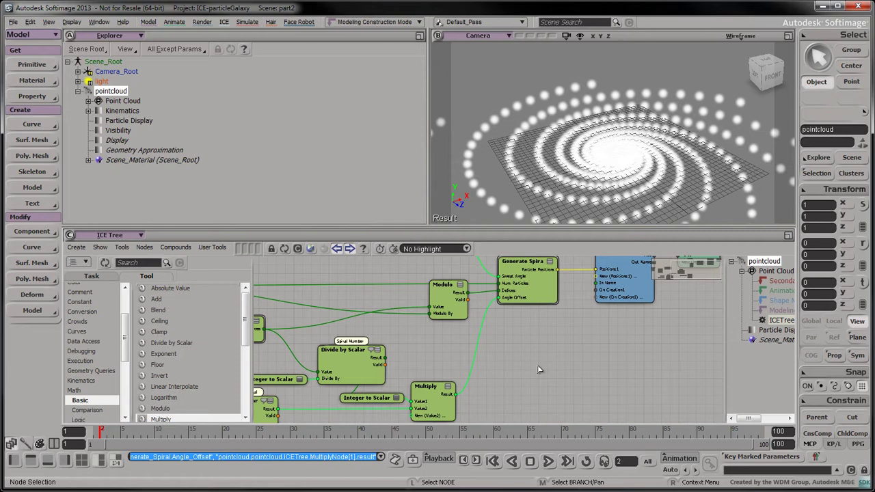
- Try other values for Particles Per Spiral, set it back to 100, and close its properties
{"action": "key", "text": "s"}
{"action": "left_click_drag", "start_coordinate": [549, 372], "coordinate": [713, 378]}
{"action": "scroll", "coordinate": [306, 294], "scroll_direction": "up", "scroll_amount": 1}
{"action": "key", "text": "s"}
{"action": "left_click_drag", "start_coordinate": [353, 303], "coordinate": [440, 316]}
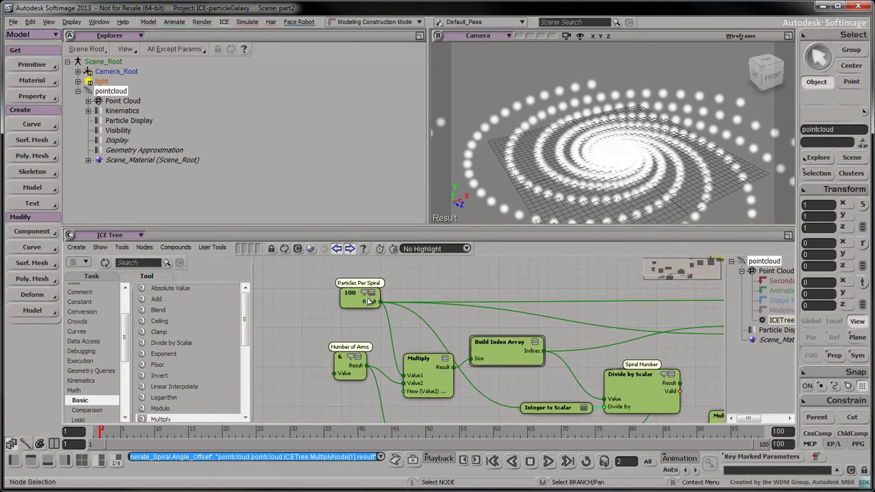
{"action": "double_click", "coordinate": [357, 298]}
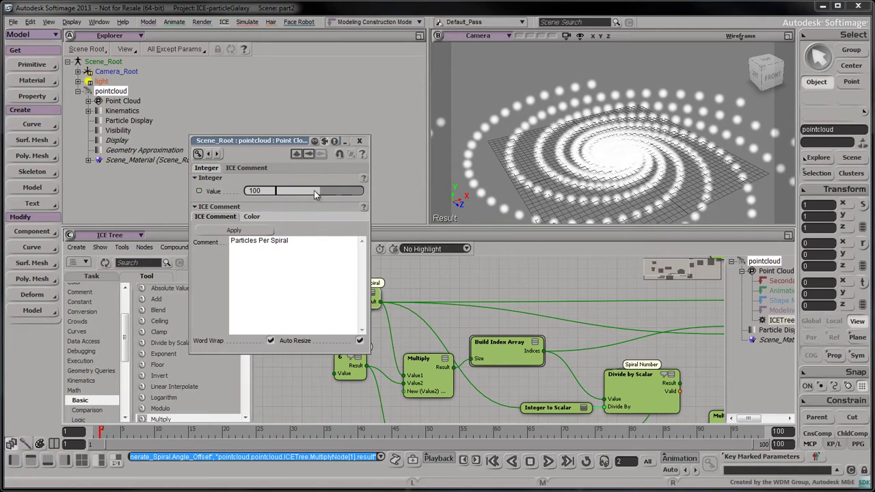
{"action": "mouse_move", "coordinate": [319, 197]}
{"action": "left_mouse_down"}
{"action": "mouse_move", "coordinate": [283, 198]}
{"action": "mouse_move", "coordinate": [311, 198]}
{"action": "left_mouse_up"}
{"action": "type", "text": "100"}
{"action": "key", "text": "Return"}
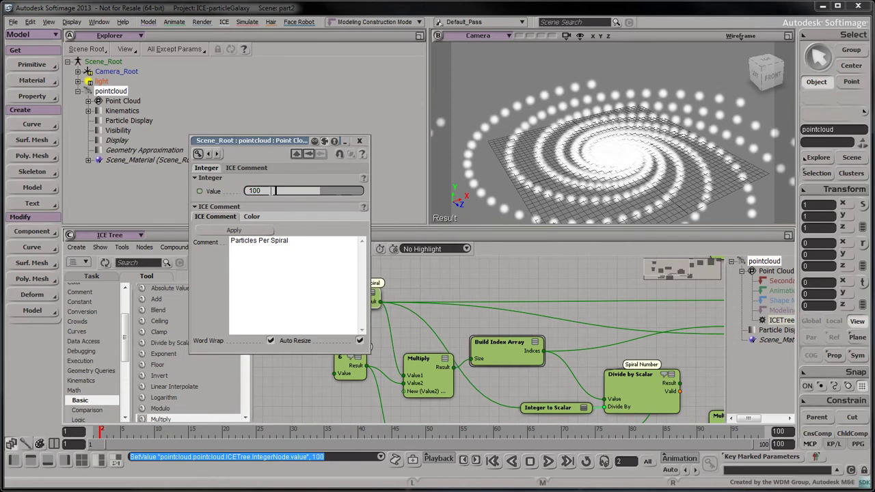
{"action": "left_click", "coordinate": [359, 141]}
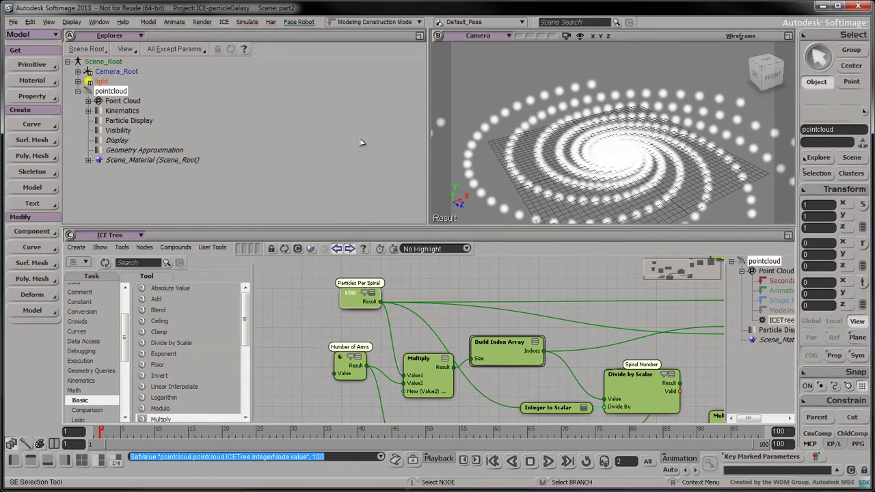
- Try other values for Number of Arms, return it to 6, and close its properties
{"action": "double_click", "coordinate": [342, 359]}
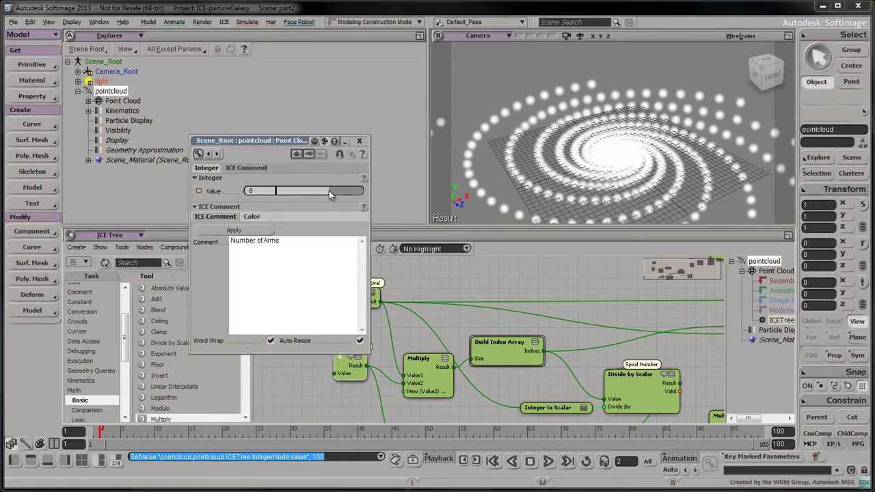
{"action": "mouse_move", "coordinate": [329, 195]}
{"action": "left_mouse_down"}
{"action": "mouse_move", "coordinate": [282, 197]}
{"action": "mouse_move", "coordinate": [332, 201]}
{"action": "left_mouse_up"}
{"action": "left_click", "coordinate": [359, 141]}
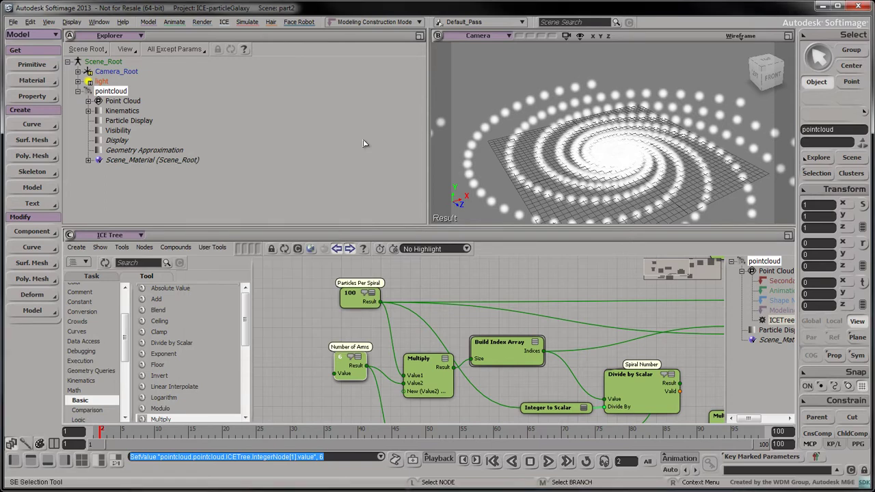
- Collapse the Build Index Array, Modulo, Multiply and Divide by Scalar nodes to make the tree compact
{"action": "scroll", "coordinate": [582, 283], "scroll_direction": "down", "scroll_amount": 3}
{"action": "left_click", "coordinate": [388, 328]}
{"action": "left_click", "coordinate": [450, 317]}
{"action": "left_click", "coordinate": [461, 378]}
{"action": "left_click", "coordinate": [539, 340]}
{"action": "left_click", "coordinate": [592, 367]}
{"action": "middle_click_drag", "start_coordinate": [588, 327], "coordinate": [545, 344]}
{"action": "left_click", "coordinate": [558, 307]}
{"action": "scroll", "coordinate": [561, 356], "scroll_direction": "up", "scroll_amount": 3}
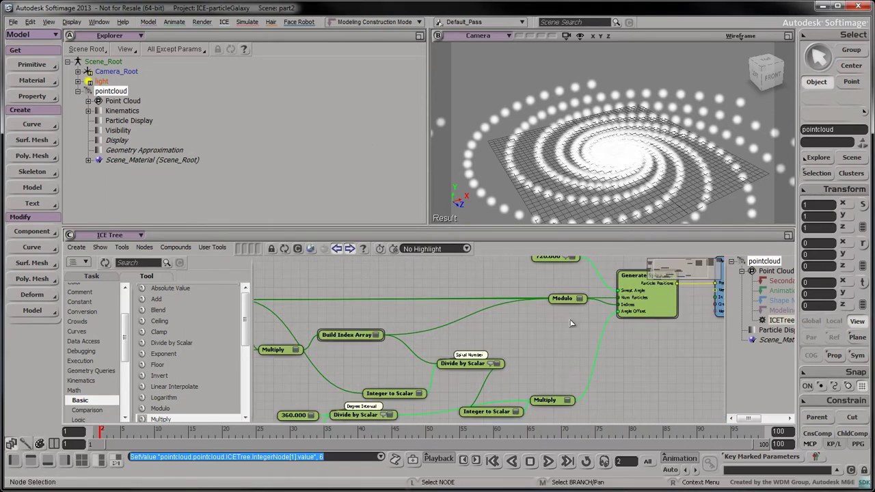
- Arrange the collapsed Modulo, Multiply, Integer to Scalar and Divide by Scalar nodes closely in front of Generate Spiral
{"action": "left_click", "coordinate": [578, 300]}
{"action": "left_click_drag", "start_coordinate": [578, 302], "coordinate": [578, 315]}
{"action": "left_click", "coordinate": [578, 312]}
{"action": "left_click_drag", "start_coordinate": [547, 400], "coordinate": [573, 327]}
{"action": "left_click_drag", "start_coordinate": [489, 411], "coordinate": [513, 335]}
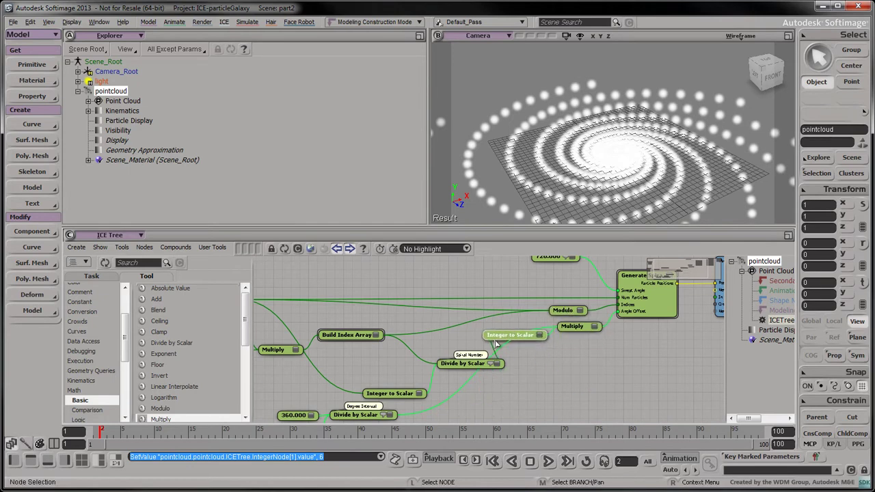
{"action": "left_click_drag", "start_coordinate": [465, 364], "coordinate": [434, 338]}
{"action": "middle_click_drag", "start_coordinate": [483, 371], "coordinate": [582, 361]}
{"action": "left_click_drag", "start_coordinate": [493, 384], "coordinate": [458, 345]}
{"action": "left_click_drag", "start_coordinate": [448, 325], "coordinate": [457, 314]}
{"action": "left_click_drag", "start_coordinate": [459, 344], "coordinate": [464, 338]}
{"action": "left_click_drag", "start_coordinate": [381, 340], "coordinate": [387, 314]}
- Collapse the Particles Per Spiral and Number of Arms nodes and tidy their placement beside the tree
{"action": "mouse_move", "coordinate": [320, 285]}
{"action": "left_mouse_down"}
{"action": "mouse_move", "coordinate": [301, 276]}
{"action": "mouse_move", "coordinate": [311, 286]}
{"action": "left_mouse_up"}
{"action": "left_click", "coordinate": [316, 338]}
{"action": "left_click", "coordinate": [308, 277]}
{"action": "left_click_drag", "start_coordinate": [311, 333], "coordinate": [309, 317]}
{"action": "middle_click_drag", "start_coordinate": [406, 388], "coordinate": [376, 367]}
{"action": "middle_click_drag", "start_coordinate": [438, 381], "coordinate": [584, 331]}
{"action": "middle_click_drag", "start_coordinate": [682, 341], "coordinate": [578, 403]}
{"action": "left_click_drag", "start_coordinate": [522, 291], "coordinate": [544, 310]}
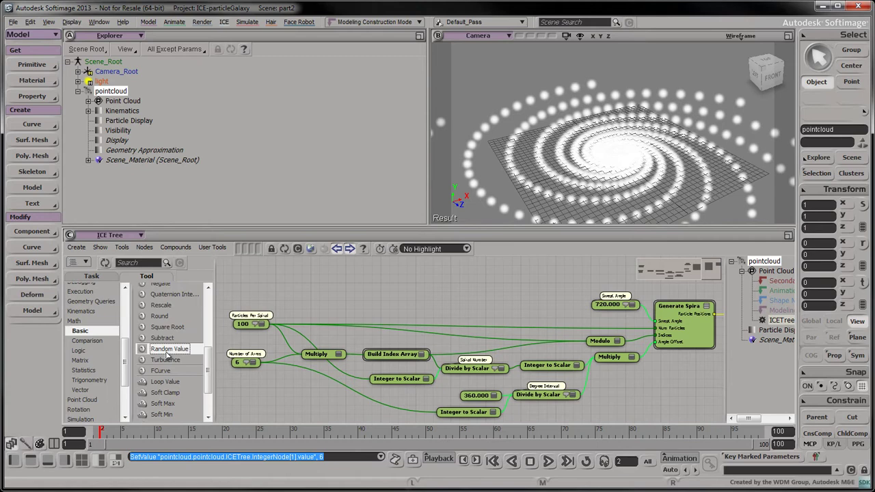
- Add a Random Value node between Generate Spiral and Add Point, moving Add Point and ICETree right to make room
{"action": "left_click_drag", "start_coordinate": [166, 352], "coordinate": [655, 370]}
{"action": "middle_click_drag", "start_coordinate": [602, 398], "coordinate": [288, 379]}
{"action": "left_click_drag", "start_coordinate": [466, 263], "coordinate": [554, 331]}
{"action": "left_click_drag", "start_coordinate": [544, 284], "coordinate": [624, 284]}
{"action": "left_click_drag", "start_coordinate": [388, 386], "coordinate": [480, 360]}
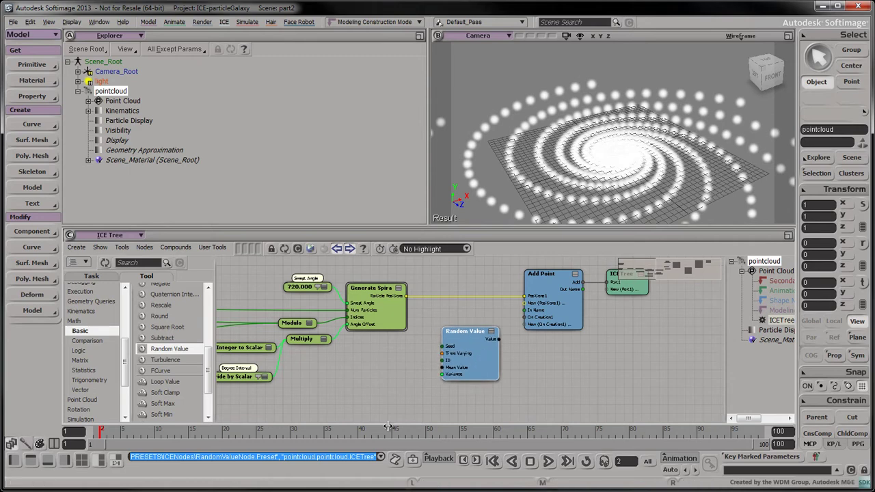
- Connect Generate Spiral's Particle Positions to Random Value's Mean Value
{"action": "scroll", "coordinate": [431, 362], "scroll_direction": "up", "scroll_amount": 1}
{"action": "scroll", "coordinate": [402, 341], "scroll_direction": "up", "scroll_amount": 1}
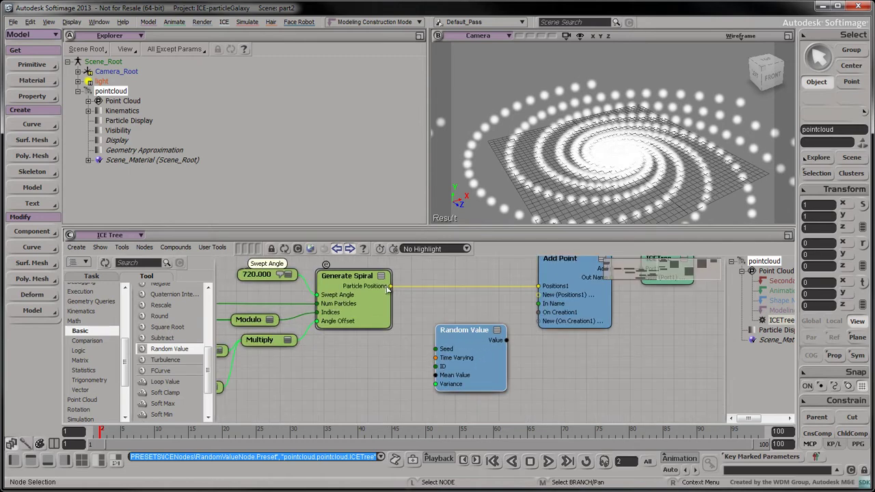
{"action": "left_click_drag", "start_coordinate": [388, 290], "coordinate": [436, 375]}
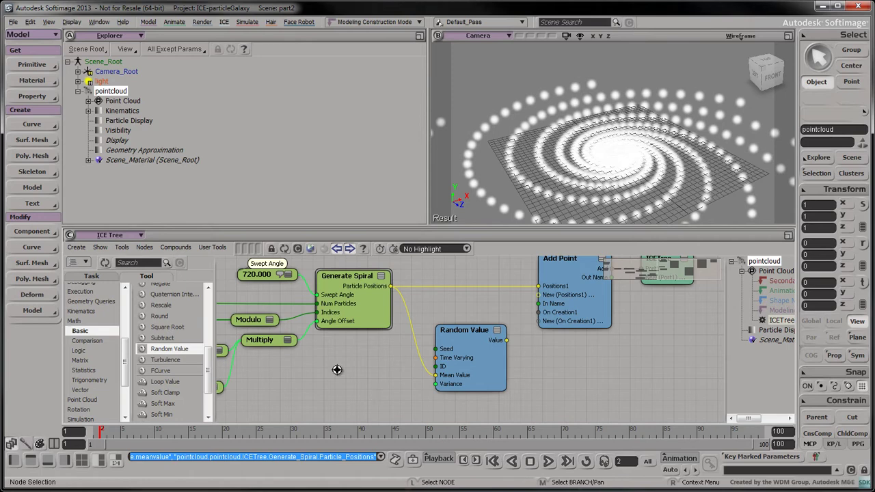
- Connect Build Index Array's Indices to Random Value's ID, and Random Value's Value output to Add Point's Positions1
{"action": "key", "text": "s"}
{"action": "left_click_drag", "start_coordinate": [337, 371], "coordinate": [595, 361]}
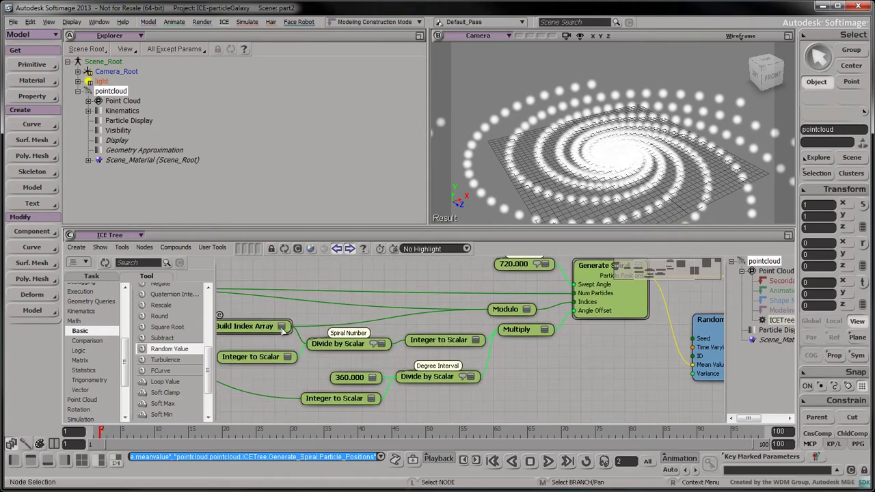
{"action": "left_click_drag", "start_coordinate": [394, 356], "coordinate": [350, 365]}
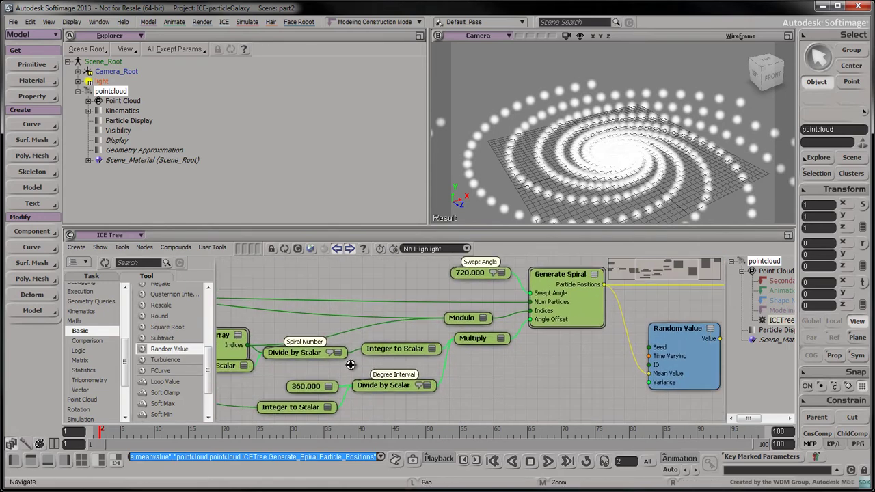
{"action": "left_click_drag", "start_coordinate": [246, 346], "coordinate": [648, 365]}
{"action": "left_click", "coordinate": [238, 335]}
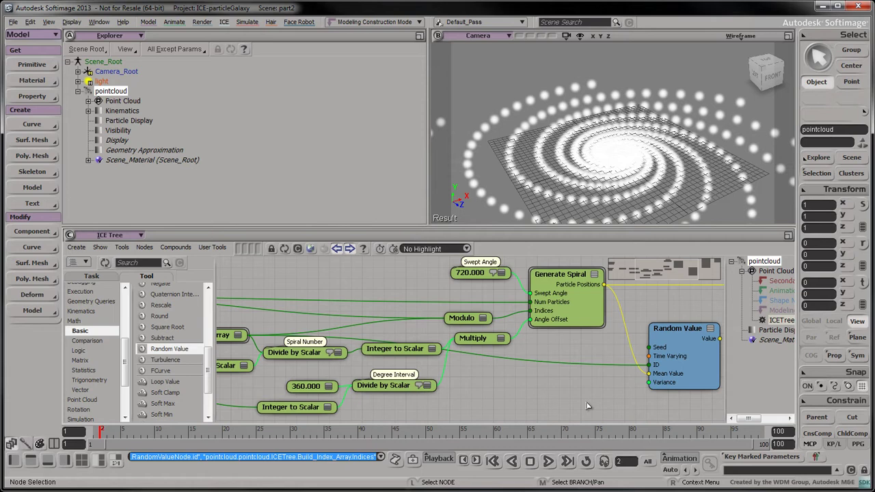
{"action": "middle_click_drag", "start_coordinate": [587, 406], "coordinate": [388, 409]}
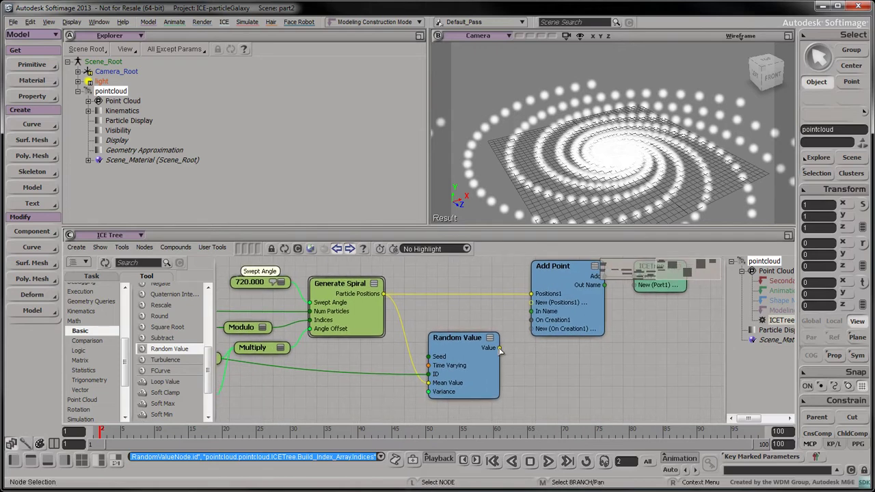
{"action": "left_click_drag", "start_coordinate": [500, 349], "coordinate": [538, 298]}
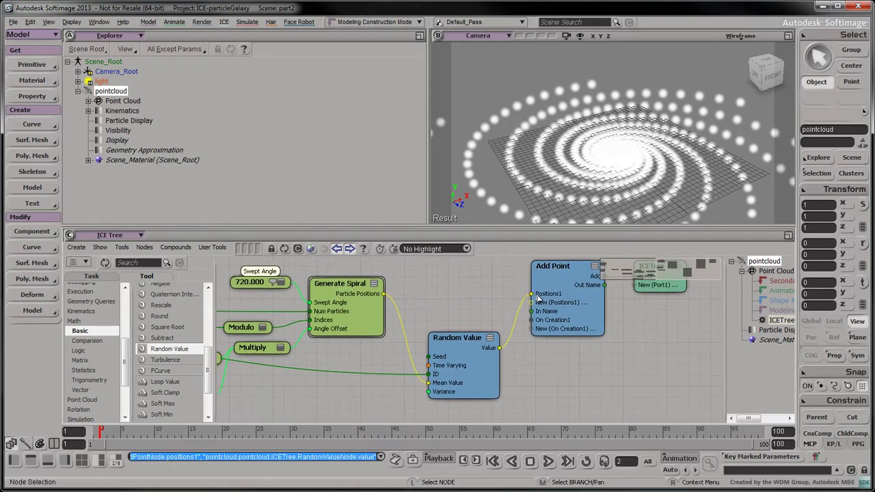
- Test the Random Value node's Variance, return it to 0, and set its Distribution Type to Gaussian
{"action": "double_click", "coordinate": [477, 376]}
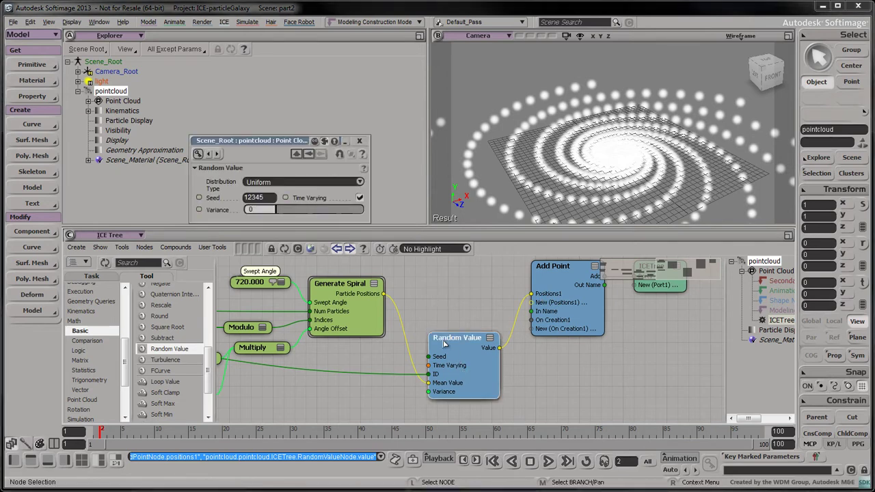
{"action": "mouse_move", "coordinate": [279, 209]}
{"action": "left_mouse_down"}
{"action": "mouse_move", "coordinate": [309, 216]}
{"action": "mouse_move", "coordinate": [278, 211]}
{"action": "mouse_move", "coordinate": [387, 206]}
{"action": "mouse_move", "coordinate": [267, 212]}
{"action": "left_mouse_up"}
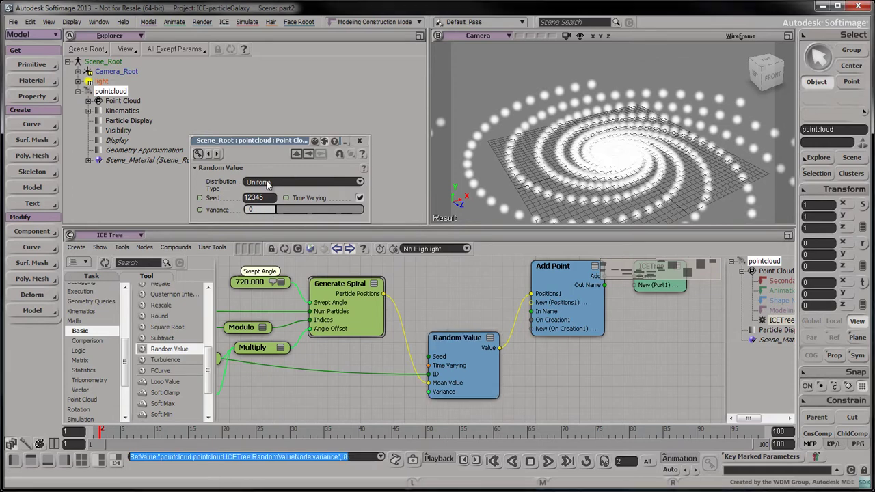
{"action": "left_click", "coordinate": [270, 182]}
{"action": "left_click", "coordinate": [270, 195]}
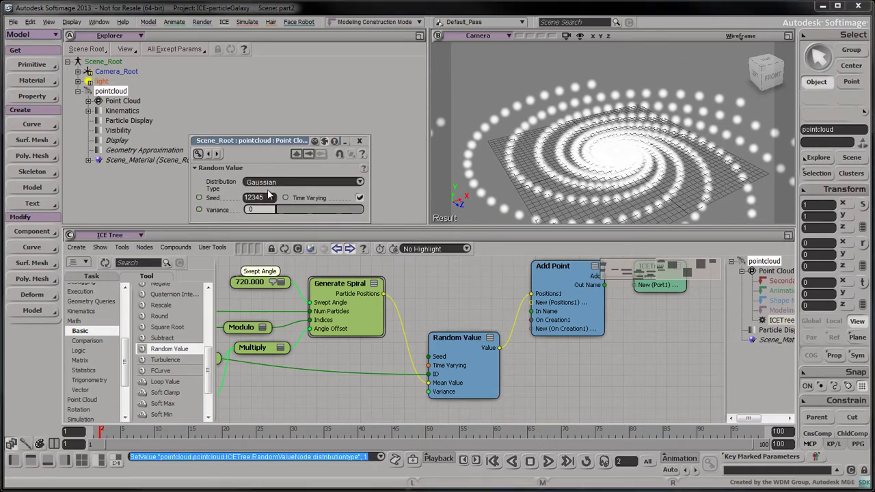
- Set Particles Per Spiral to 300 and close its properties
{"action": "key", "text": "s"}
{"action": "left_click_drag", "start_coordinate": [415, 288], "coordinate": [768, 290]}
{"action": "left_click_drag", "start_coordinate": [305, 303], "coordinate": [499, 305]}
{"action": "double_click", "coordinate": [352, 305]}
{"action": "double_click", "coordinate": [265, 191]}
{"action": "key", "text": "Return"}
{"action": "left_click", "coordinate": [360, 141]}
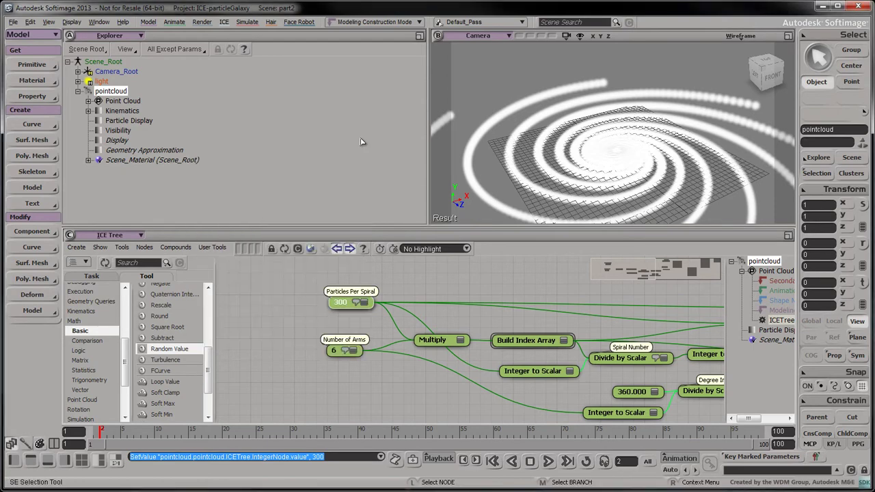
- Raise the Random Value node's Variance to about 4.15 and inspect the scattered galaxy from another camera angle
{"action": "key", "text": "s"}
{"action": "left_click_drag", "start_coordinate": [619, 284], "coordinate": [208, 304]}
{"action": "double_click", "coordinate": [612, 401]}
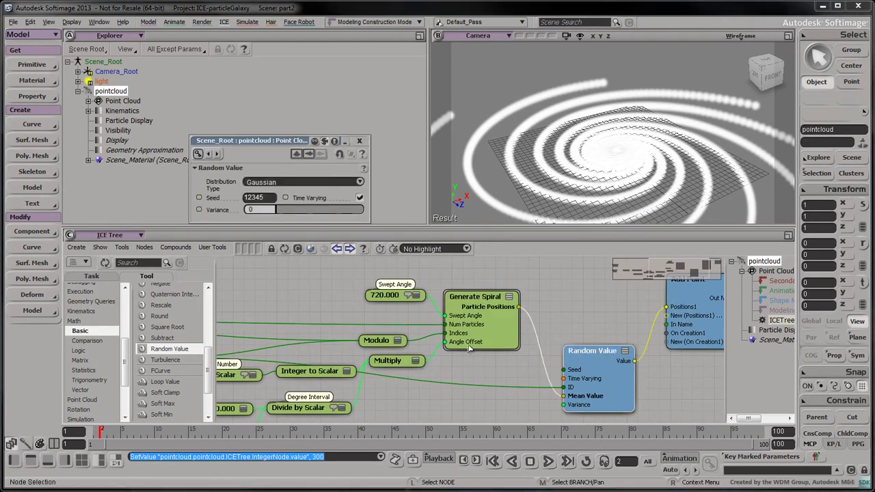
{"action": "left_click_drag", "start_coordinate": [277, 212], "coordinate": [310, 209]}
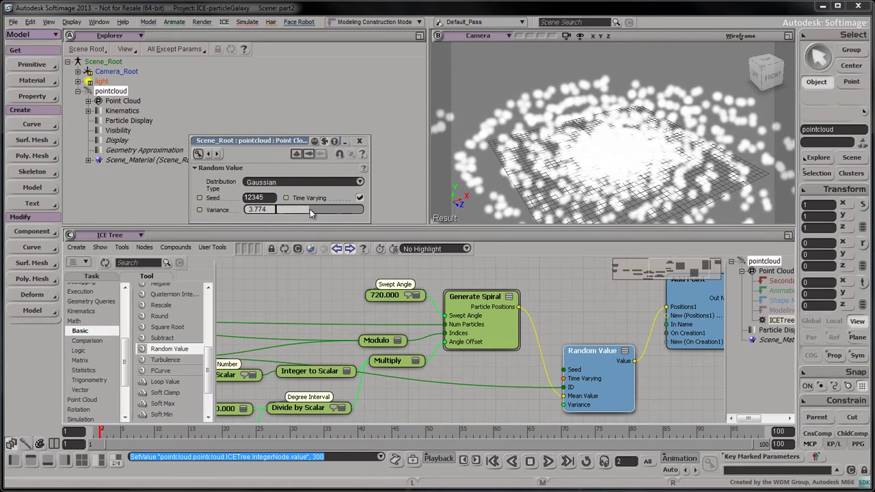
{"action": "left_click", "coordinate": [662, 120]}
{"action": "scroll", "coordinate": [662, 120], "scroll_direction": "down", "scroll_amount": 3}
{"action": "key", "text": "s"}
{"action": "right_click_drag", "start_coordinate": [586, 111], "coordinate": [604, 114]}
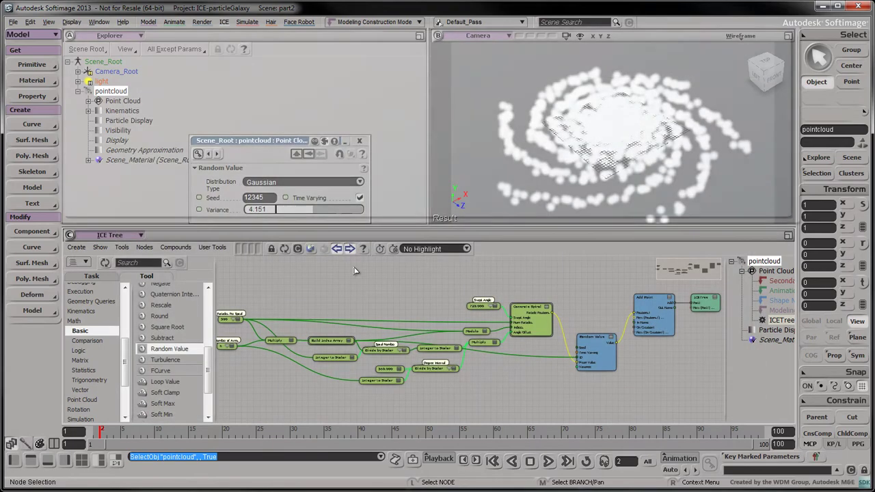
- Add a Subtract node in the free space below the Multiply node that feeds Angle Offset
{"action": "scroll", "coordinate": [533, 360], "scroll_direction": "up", "scroll_amount": 3}
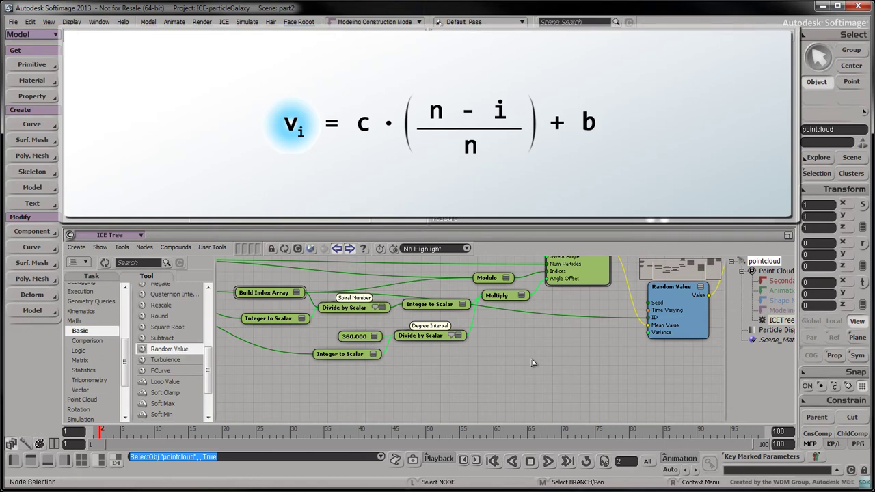
{"action": "scroll", "coordinate": [171, 356], "scroll_direction": "up", "scroll_amount": 2}
{"action": "left_click_drag", "start_coordinate": [164, 380], "coordinate": [544, 369]}
{"action": "key", "text": "s"}
{"action": "left_click_drag", "start_coordinate": [419, 370], "coordinate": [545, 378]}
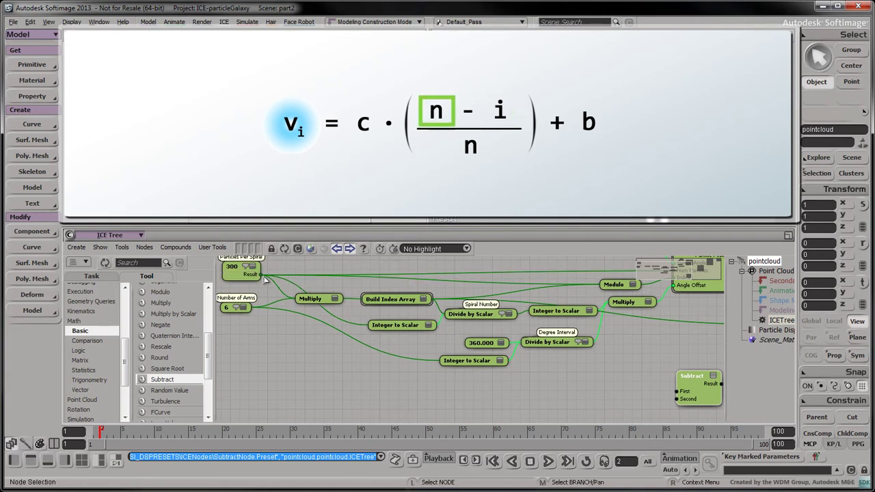
- Connect Particles Per Spiral to the Subtract node's First input and the Modulo result to its Second input
{"action": "left_click_drag", "start_coordinate": [261, 274], "coordinate": [682, 395]}
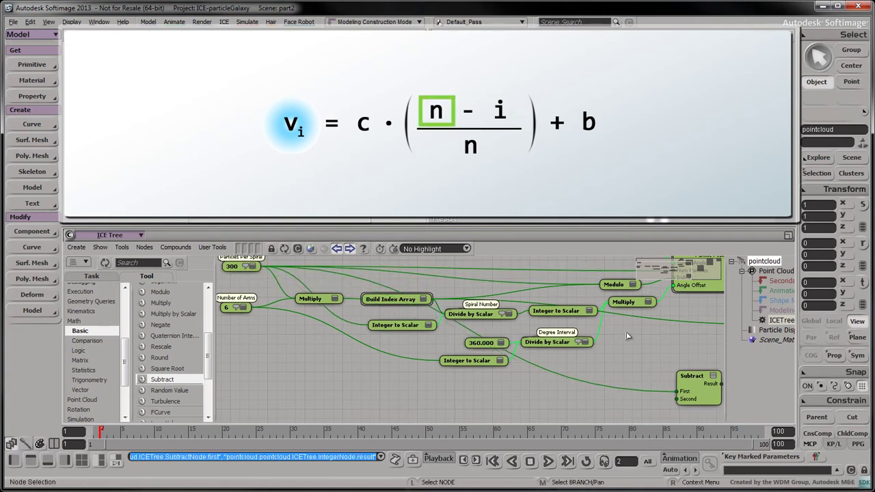
{"action": "middle_click_drag", "start_coordinate": [621, 358], "coordinate": [411, 360]}
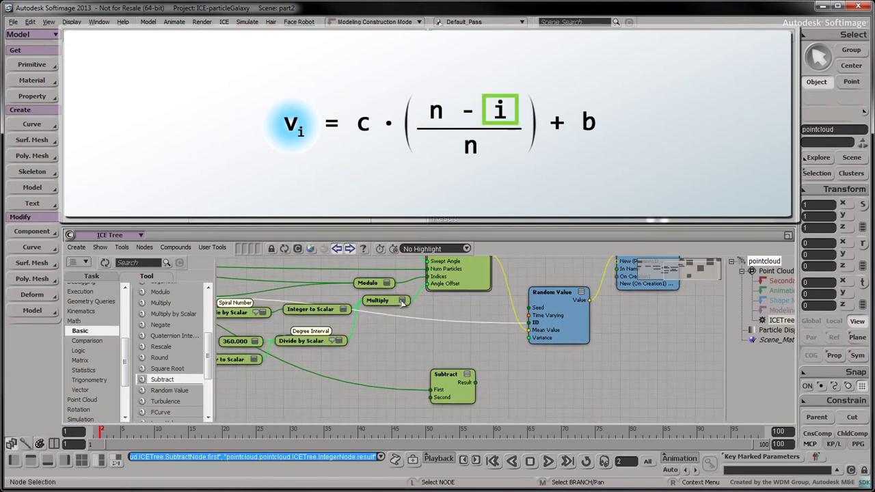
{"action": "left_click", "coordinate": [388, 283]}
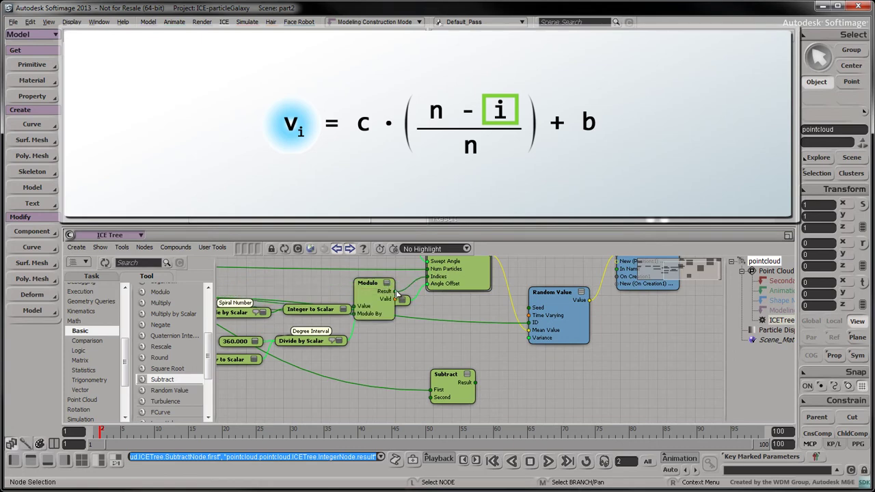
{"action": "left_click_drag", "start_coordinate": [399, 294], "coordinate": [432, 398]}
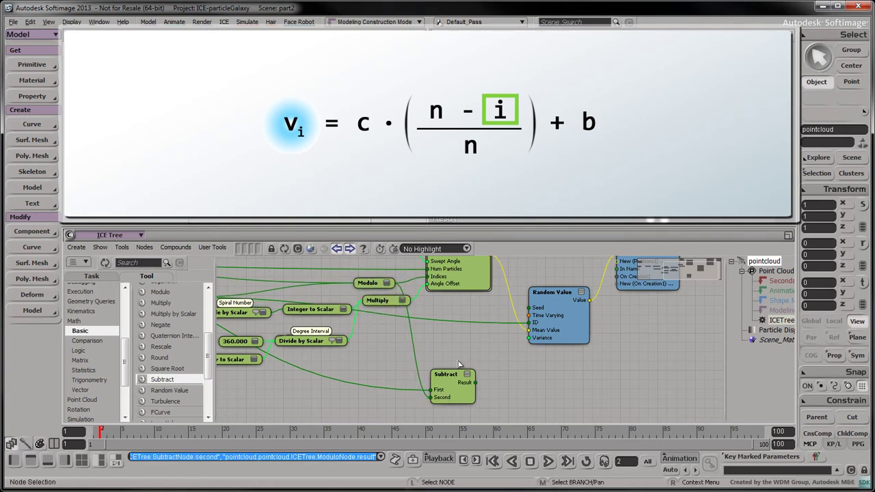
- Convert the Subtract result with an Integer to Scalar node and feed it into the Value of a new Divide by Scalar node
{"action": "left_click_drag", "start_coordinate": [187, 348], "coordinate": [493, 390]}
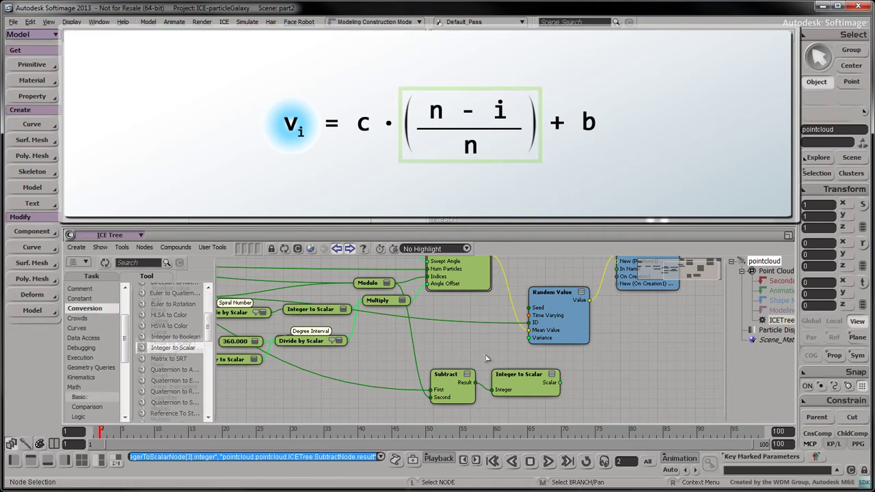
{"action": "left_click", "coordinate": [80, 397]}
{"action": "left_click_drag", "start_coordinate": [172, 342], "coordinate": [614, 367]}
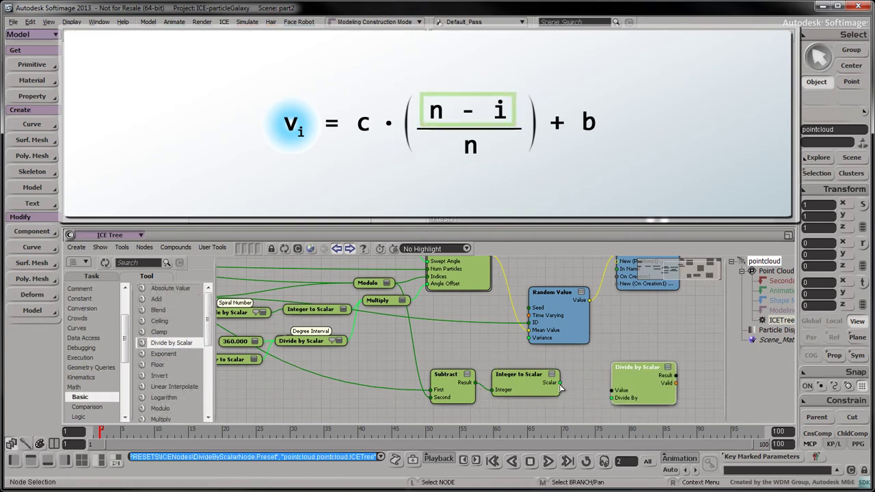
{"action": "left_click_drag", "start_coordinate": [561, 384], "coordinate": [612, 390]}
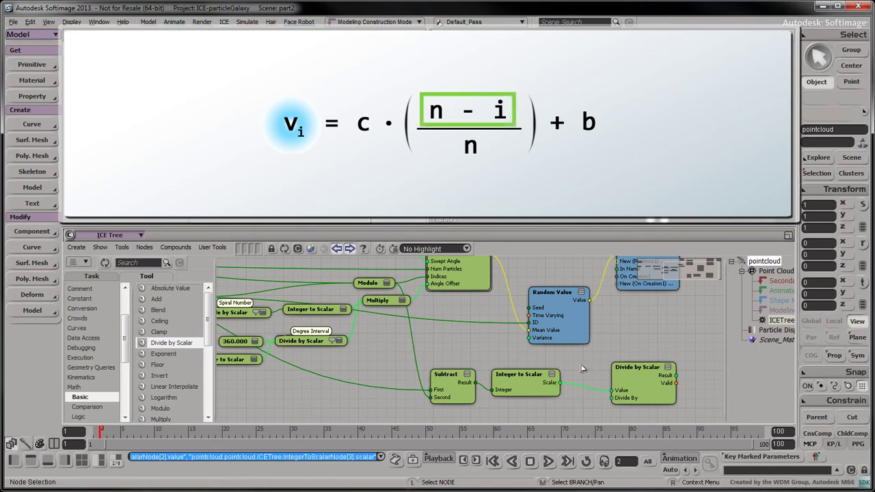
- Connect Particles Per Spiral to the new Divide by Scalar's Divide By input and tidy the surrounding nodes
{"action": "scroll", "coordinate": [474, 352], "scroll_direction": "down", "scroll_amount": 2}
{"action": "middle_click_drag", "start_coordinate": [457, 348], "coordinate": [527, 356]}
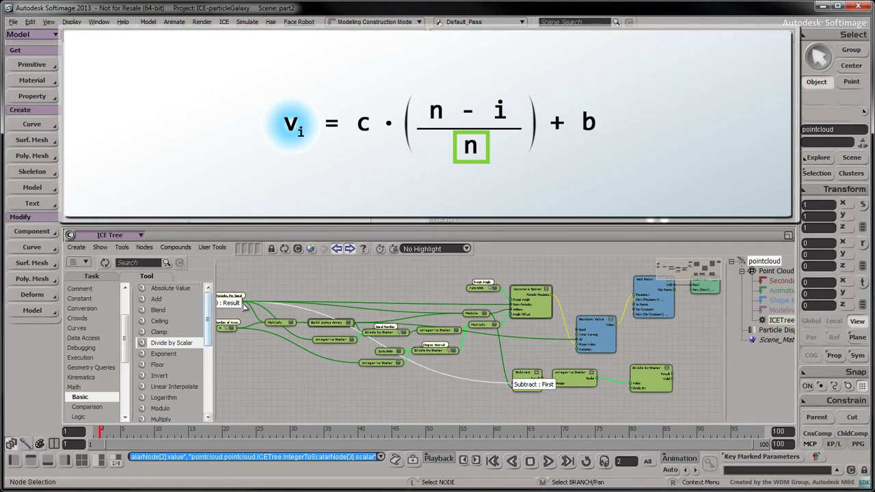
{"action": "mouse_move", "coordinate": [242, 313]}
{"action": "left_click_drag", "start_coordinate": [245, 312], "coordinate": [610, 396]}
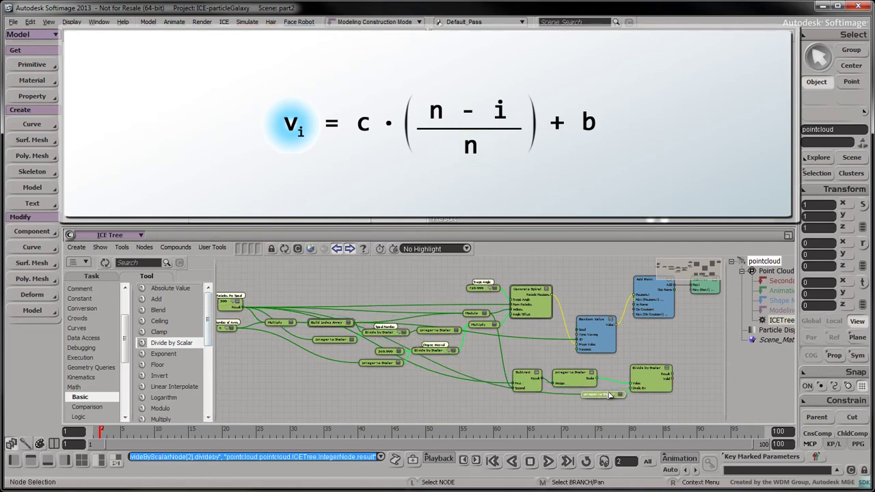
{"action": "middle_click_drag", "start_coordinate": [610, 366], "coordinate": [530, 353]}
{"action": "scroll", "coordinate": [531, 353], "scroll_direction": "up", "scroll_amount": 2}
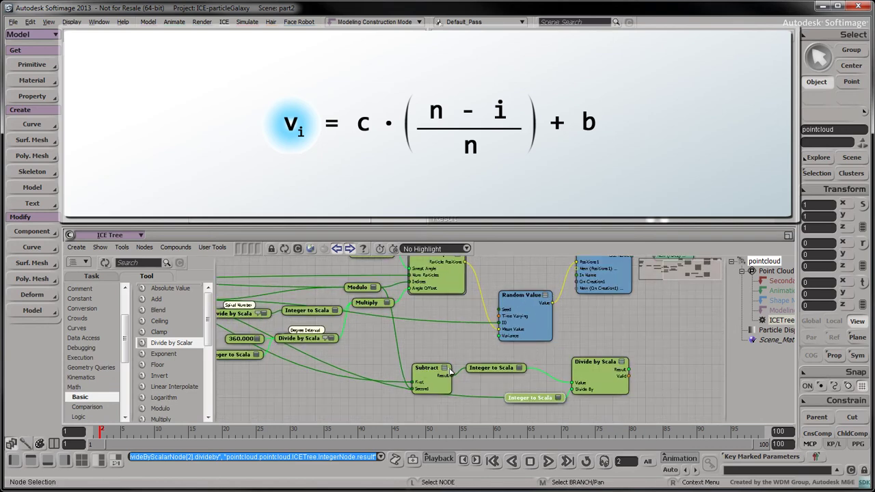
{"action": "left_click_drag", "start_coordinate": [536, 402], "coordinate": [495, 389]}
{"action": "left_click_drag", "start_coordinate": [576, 368], "coordinate": [545, 361]}
- Add a Multiply node beside the new Divide by Scalar, plus a Scalar constant node commented centerThickness below it
{"action": "scroll", "coordinate": [171, 342], "scroll_direction": "down", "scroll_amount": 3}
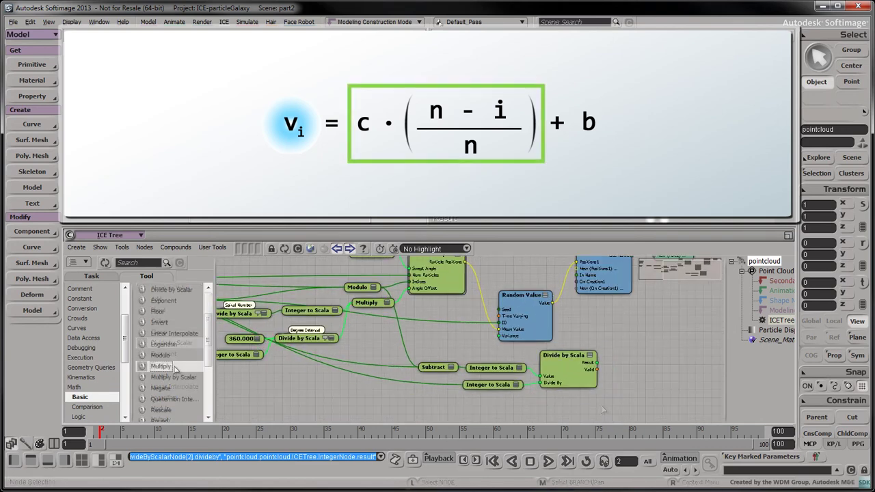
{"action": "left_click_drag", "start_coordinate": [160, 366], "coordinate": [633, 352]}
{"action": "left_click", "coordinate": [81, 299]}
{"action": "left_click_drag", "start_coordinate": [158, 317], "coordinate": [576, 408]}
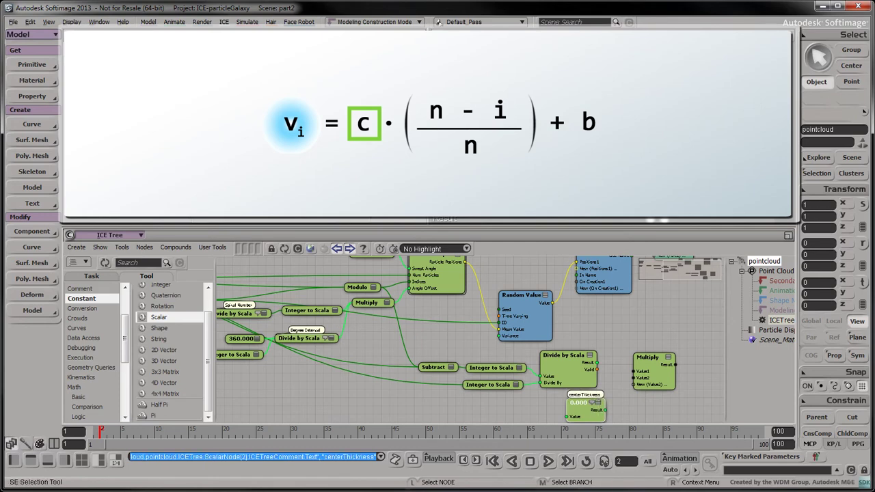
- Connect the Divide by Scalar result to the new Multiply node's Value1 and centerThickness to its Value2
{"action": "scroll", "coordinate": [679, 333], "scroll_direction": "up", "scroll_amount": 2}
{"action": "middle_click_drag", "start_coordinate": [653, 326], "coordinate": [527, 296]}
{"action": "left_click_drag", "start_coordinate": [528, 402], "coordinate": [565, 362]}
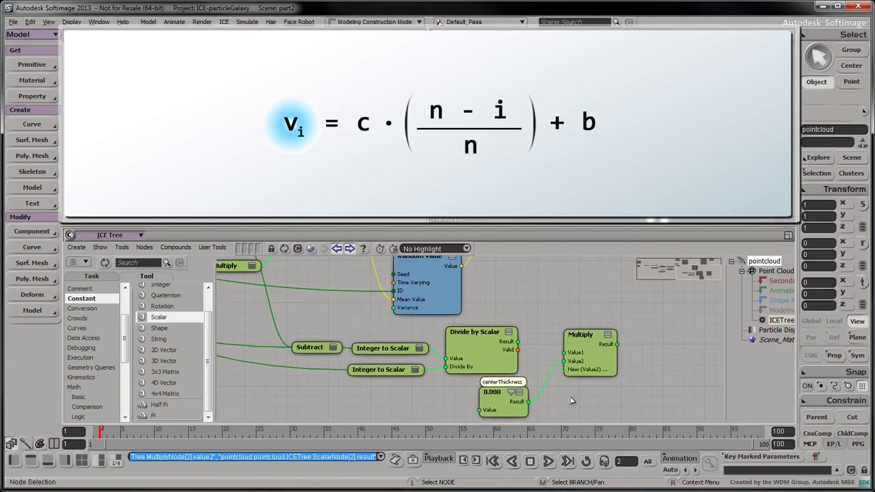
{"action": "left_click_drag", "start_coordinate": [517, 341], "coordinate": [565, 353]}
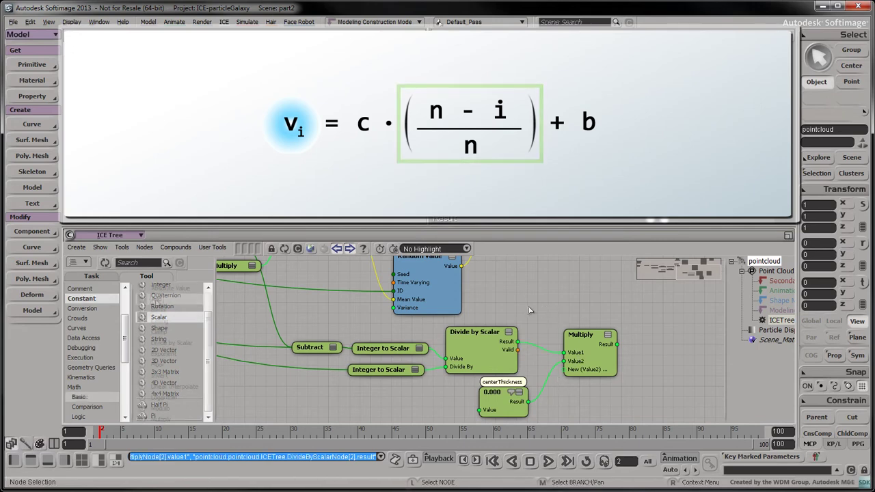
- Add an Add node after the Multiply node and a Scalar constant node commented baseRandomness below it
{"action": "left_click", "coordinate": [80, 396]}
{"action": "left_click_drag", "start_coordinate": [156, 299], "coordinate": [664, 342]}
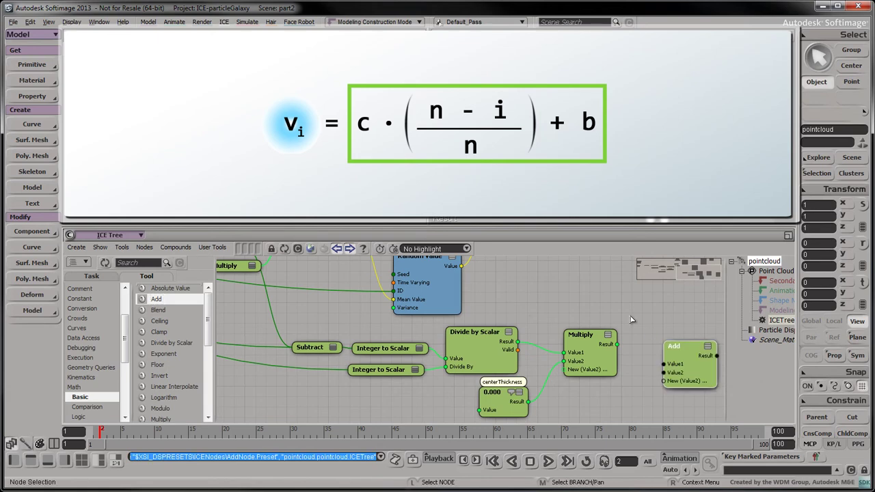
{"action": "left_click", "coordinate": [81, 298]}
{"action": "left_click_drag", "start_coordinate": [159, 342], "coordinate": [613, 402]}
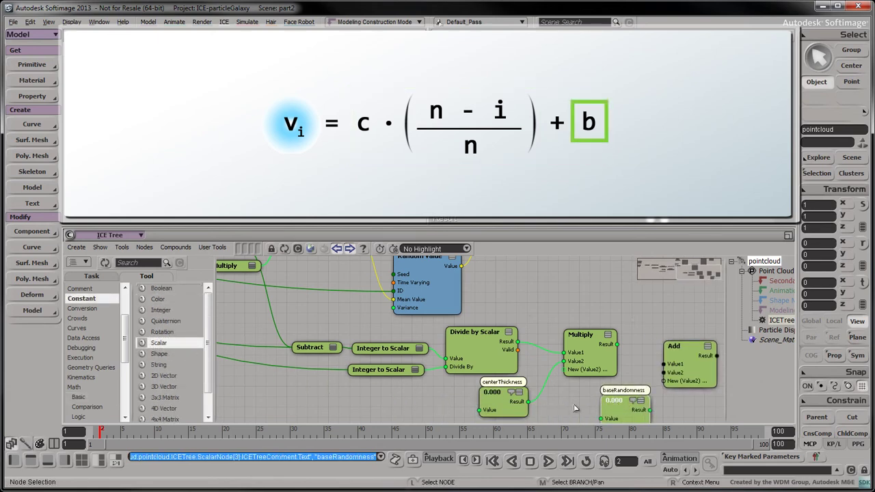
- Connect the Multiply result to the Add node's Value1 and baseRandomness to its Value2
{"action": "middle_click_drag", "start_coordinate": [575, 408], "coordinate": [502, 374]}
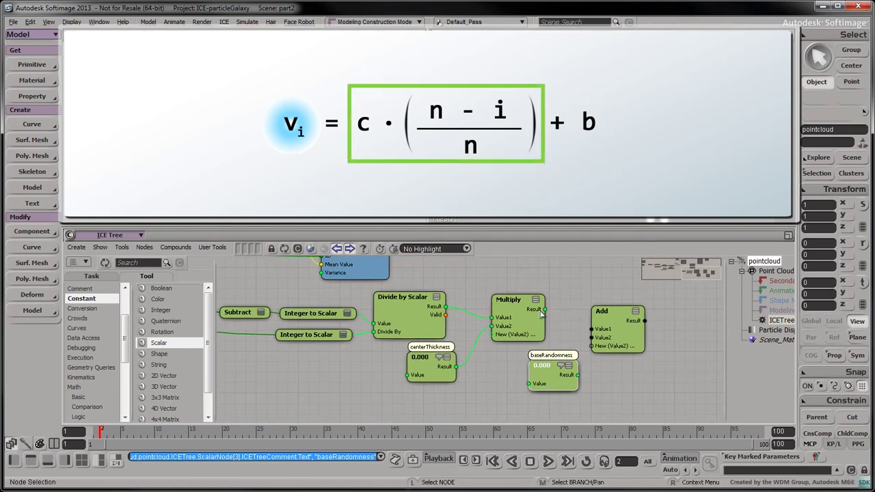
{"action": "left_click_drag", "start_coordinate": [543, 310], "coordinate": [598, 329]}
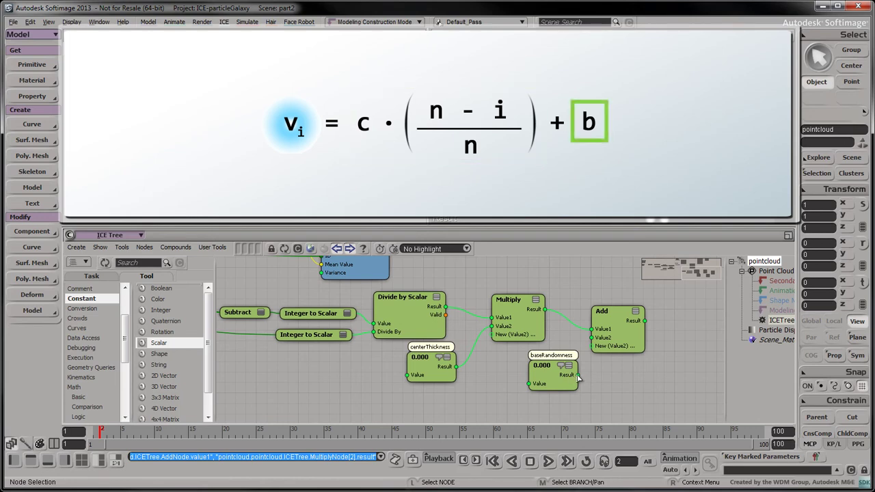
{"action": "left_click_drag", "start_coordinate": [579, 376], "coordinate": [600, 338]}
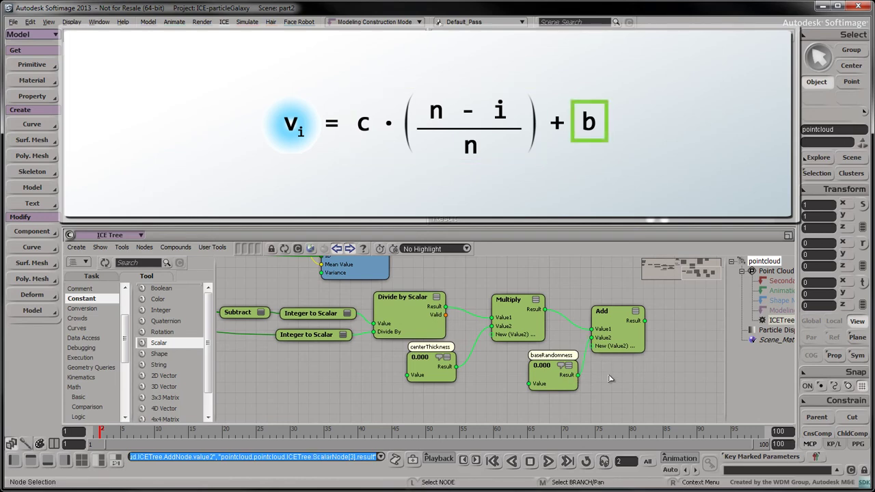
- Move the new node branch below the Random Value node and connect the Add result to its Variance
{"action": "scroll", "coordinate": [626, 390], "scroll_direction": "down", "scroll_amount": 3}
{"action": "left_click_drag", "start_coordinate": [646, 301], "coordinate": [335, 391]}
{"action": "left_click_drag", "start_coordinate": [602, 331], "coordinate": [409, 345]}
{"action": "scroll", "coordinate": [446, 321], "scroll_direction": "up", "scroll_amount": 4}
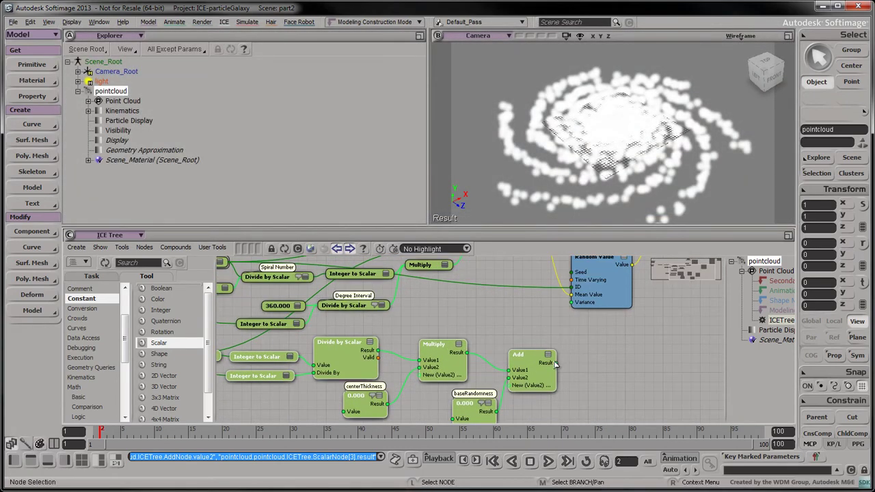
{"action": "left_click_drag", "start_coordinate": [558, 366], "coordinate": [575, 305]}
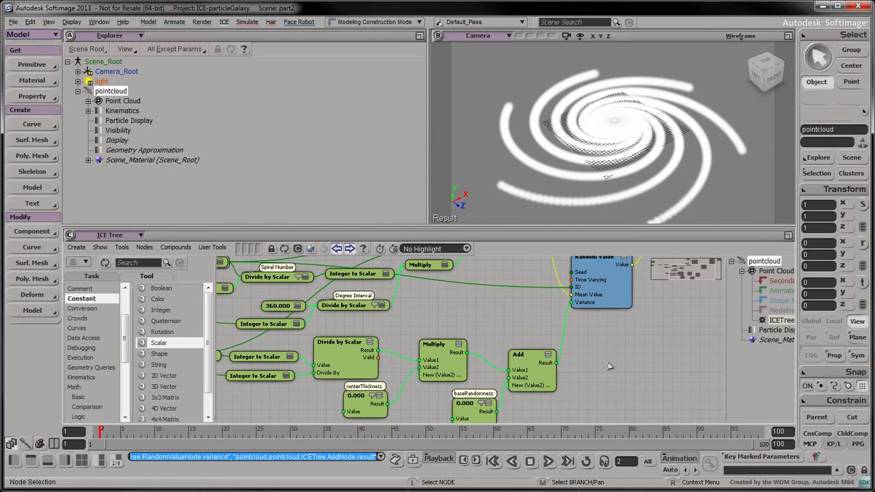
- Collapse the centerThickness, Divide by Scalar, Multiply, baseRandomness and Add nodes and arrange the variance branch compactly
{"action": "left_click", "coordinate": [378, 396]}
{"action": "left_click", "coordinate": [370, 342]}
{"action": "left_click", "coordinate": [459, 344]}
{"action": "left_click", "coordinate": [485, 402]}
{"action": "left_click", "coordinate": [547, 355]}
{"action": "left_click_drag", "start_coordinate": [438, 346], "coordinate": [463, 359]}
{"action": "left_click_drag", "start_coordinate": [469, 405], "coordinate": [467, 388]}
{"action": "left_click_drag", "start_coordinate": [359, 397], "coordinate": [400, 378]}
{"action": "left_click_drag", "start_coordinate": [357, 344], "coordinate": [411, 350]}
{"action": "key", "text": "s"}
{"action": "left_click_drag", "start_coordinate": [286, 340], "coordinate": [383, 337]}
{"action": "left_click", "coordinate": [362, 355]}
{"action": "left_click", "coordinate": [357, 375], "text": "shift"}
{"action": "left_click", "coordinate": [297, 356], "text": "shift"}
{"action": "left_click_drag", "start_coordinate": [297, 356], "coordinate": [349, 350]}
{"action": "key", "text": "s"}
{"action": "left_click_drag", "start_coordinate": [549, 309], "coordinate": [457, 333]}
{"action": "middle_click_drag", "start_coordinate": [457, 333], "coordinate": [494, 335]}
{"action": "left_click_drag", "start_coordinate": [494, 335], "coordinate": [456, 332]}
- Set Particles Per Spiral to 100 and close its properties
{"action": "key", "text": "s"}
{"action": "left_click_drag", "start_coordinate": [384, 310], "coordinate": [705, 359]}
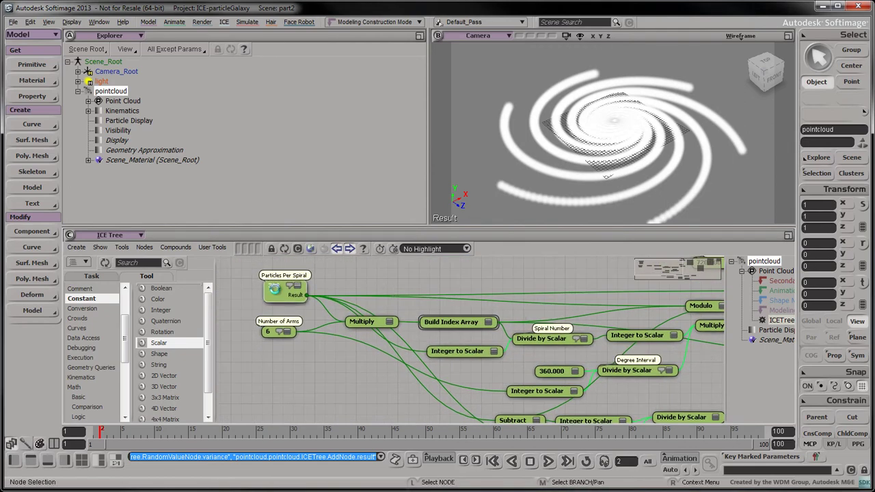
{"action": "double_click", "coordinate": [277, 289]}
{"action": "double_click", "coordinate": [270, 191]}
{"action": "type", "text": "1"}
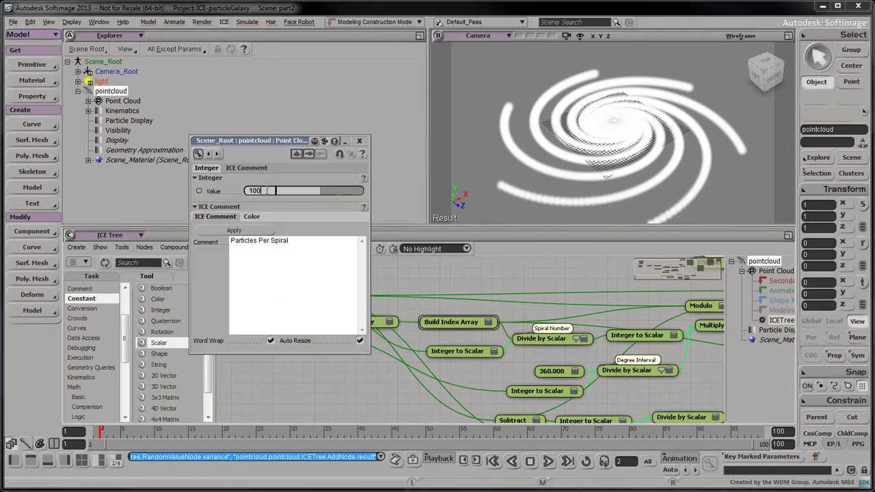
{"action": "type", "text": "00"}
{"action": "key", "text": "Return"}
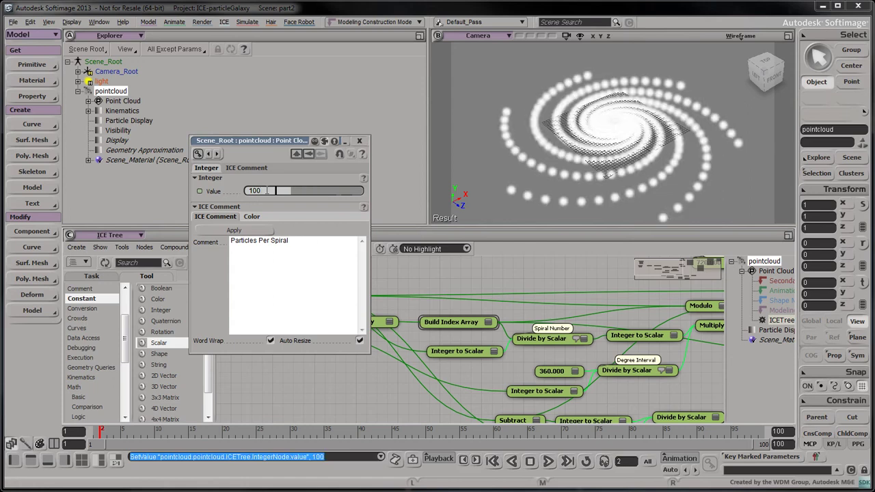
{"action": "left_click", "coordinate": [359, 141]}
- Test centerThickness with a value of 30, return it to 0 and close its properties
{"action": "middle_click_drag", "start_coordinate": [700, 385], "coordinate": [430, 301]}
{"action": "double_click", "coordinate": [415, 371]}
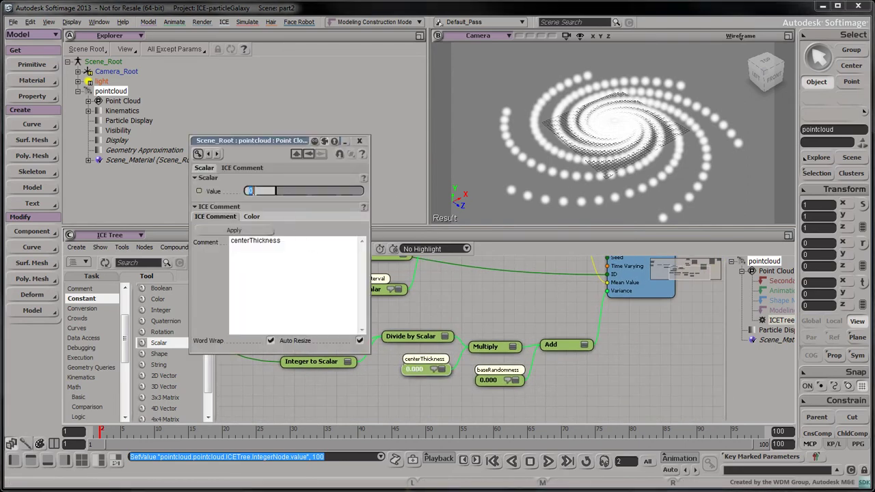
{"action": "type", "text": "30"}
{"action": "key", "text": "Return"}
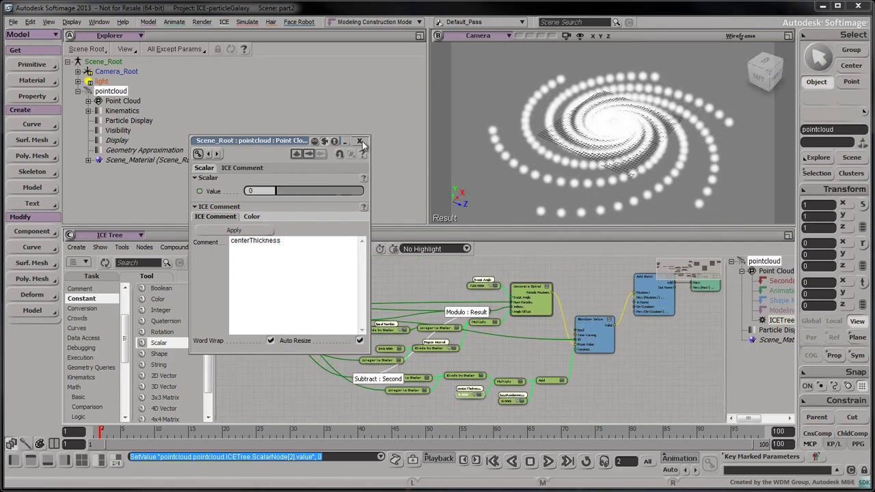
{"action": "left_click", "coordinate": [360, 142]}
- Test the effect of the baseRandomness value, return it to 0 and close its properties
{"action": "scroll", "coordinate": [525, 370], "scroll_direction": "up", "scroll_amount": 5}
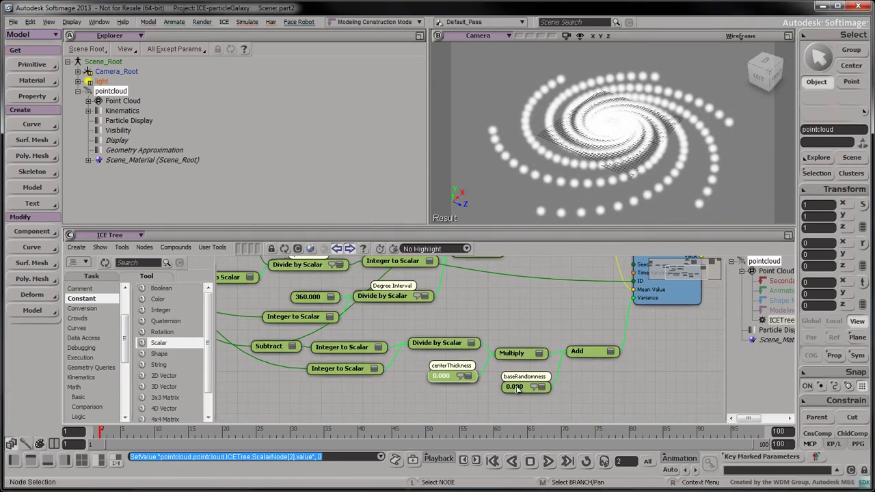
{"action": "double_click", "coordinate": [520, 386]}
{"action": "left_click_drag", "start_coordinate": [277, 191], "coordinate": [271, 220]}
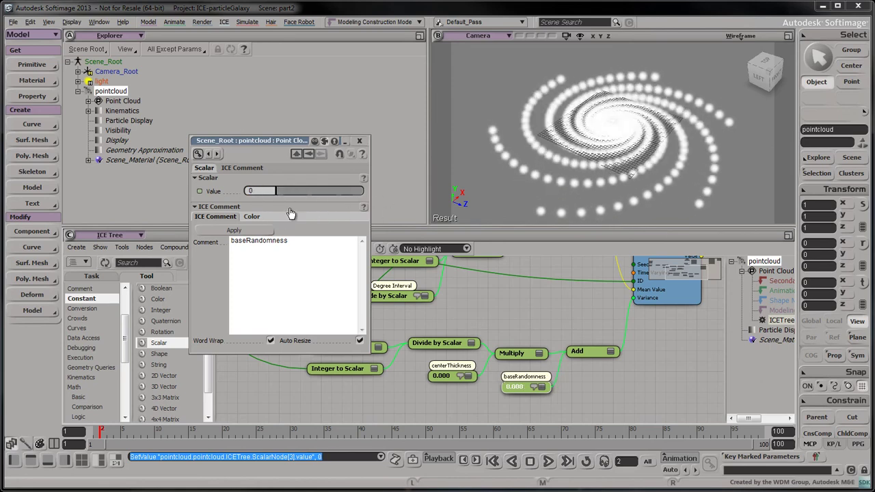
{"action": "left_click", "coordinate": [359, 141]}
- Set Particles Per Spiral back to 300 and close its properties
{"action": "left_click_drag", "start_coordinate": [422, 319], "coordinate": [712, 397]}
{"action": "double_click", "coordinate": [319, 294]}
{"action": "double_click", "coordinate": [261, 194]}
{"action": "type", "text": "300"}
{"action": "key", "text": "Return"}
{"action": "left_click", "coordinate": [359, 141]}
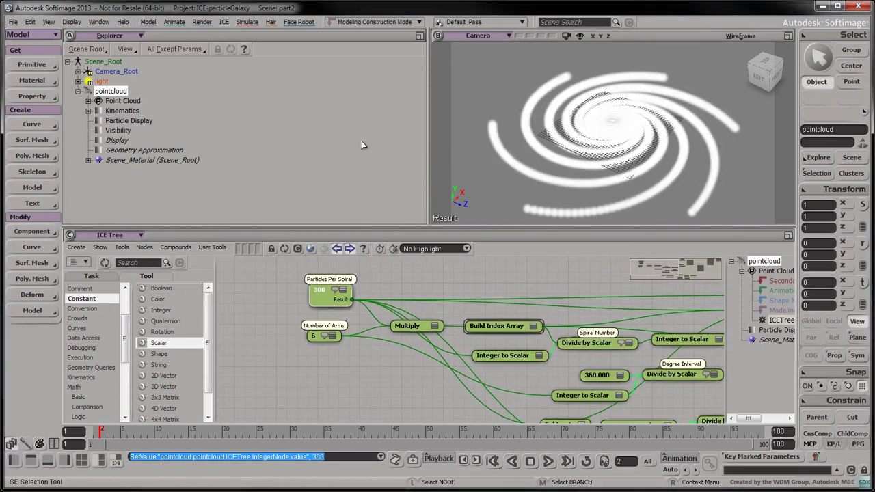
- Set the centerThickness value to 27
{"action": "middle_click_drag", "start_coordinate": [566, 383], "coordinate": [336, 298]}
{"action": "double_click", "coordinate": [504, 371]}
{"action": "double_click", "coordinate": [260, 191]}
{"action": "key", "text": "Return"}
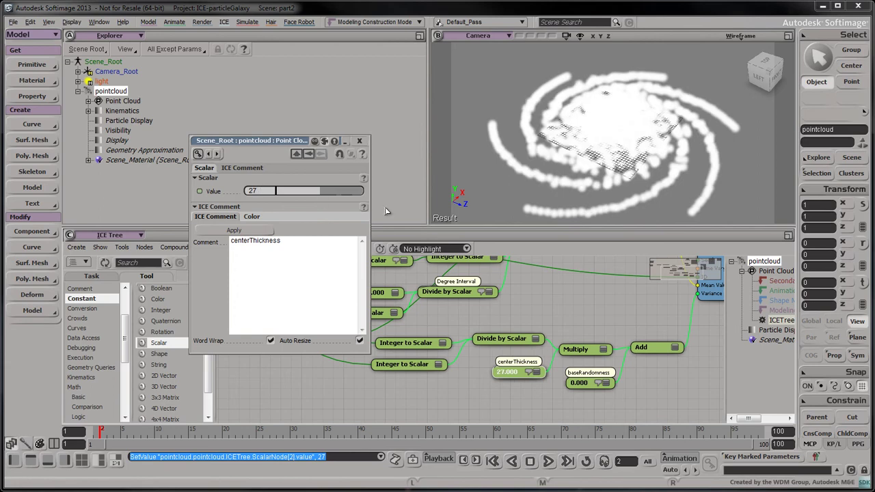
- Set the baseRandomness value to 4 and close its properties
{"action": "double_click", "coordinate": [579, 383]}
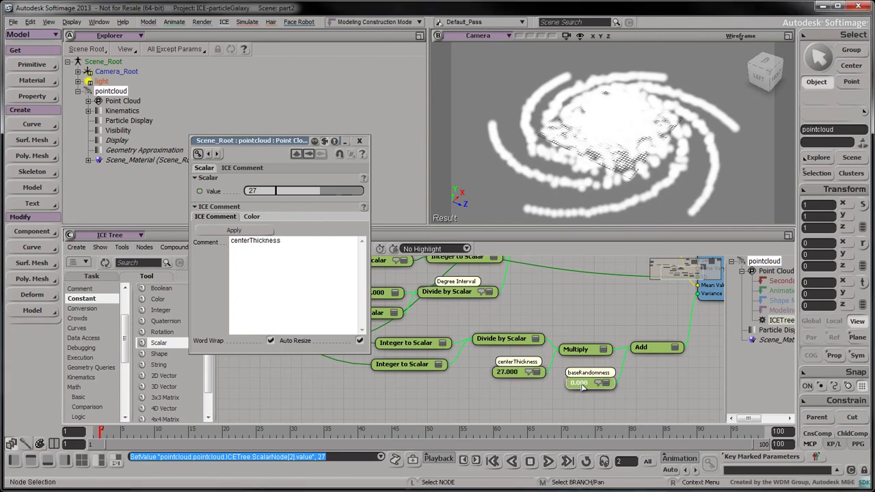
{"action": "left_click", "coordinate": [253, 191]}
{"action": "type", "text": "4"}
{"action": "key", "text": "Return"}
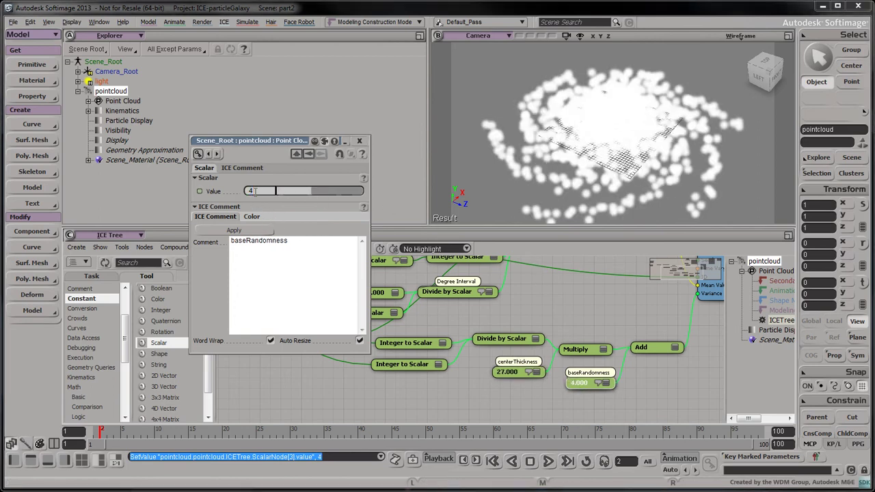
{"action": "left_click", "coordinate": [360, 141]}
- Display the point cloud's particles as Point with a size of 10 pixels, and reselect the pointcloud object
{"action": "left_click", "coordinate": [141, 123]}
{"action": "left_click", "coordinate": [243, 197]}
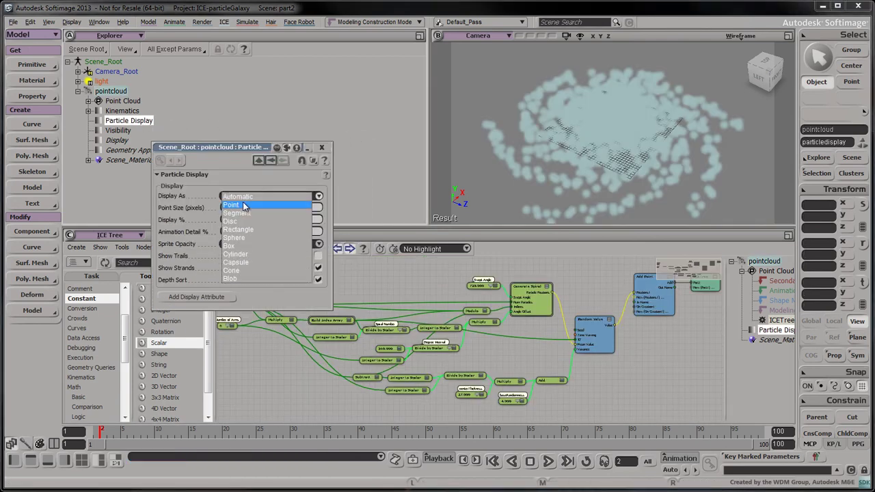
{"action": "left_click", "coordinate": [240, 200]}
{"action": "double_click", "coordinate": [238, 208]}
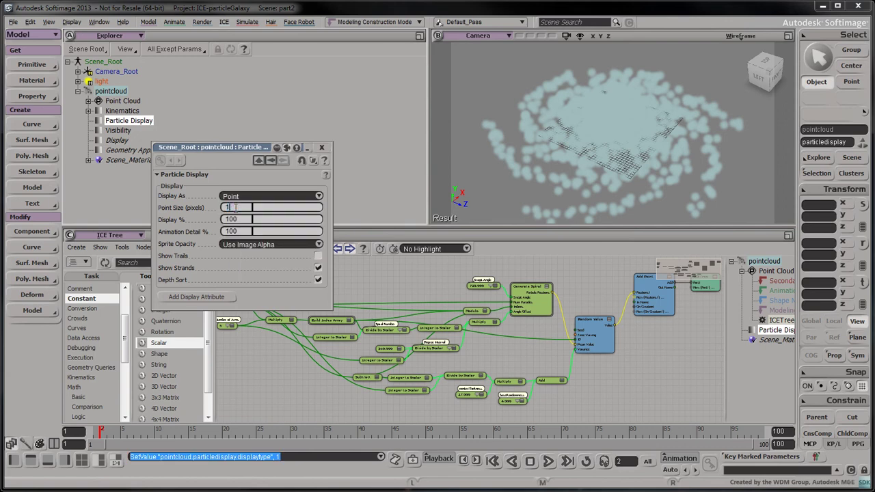
{"action": "type", "text": "10"}
{"action": "key", "text": "Return"}
{"action": "left_click", "coordinate": [217, 122]}
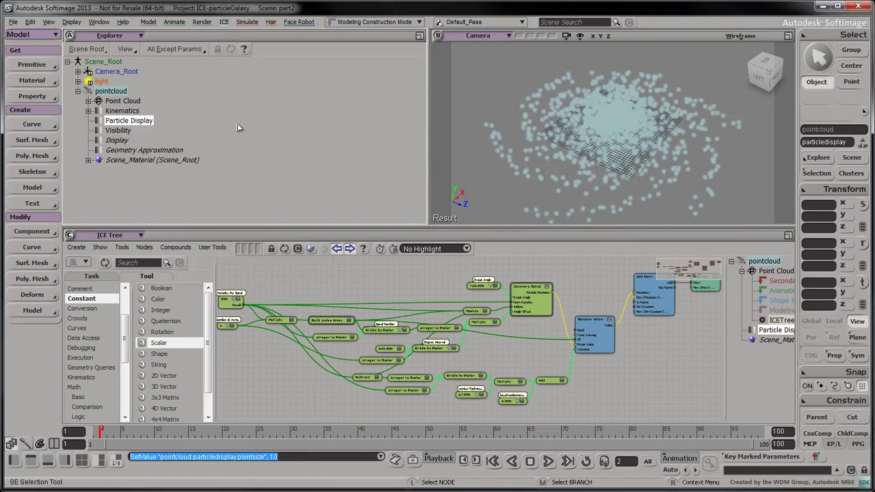
{"action": "left_click", "coordinate": [120, 93]}
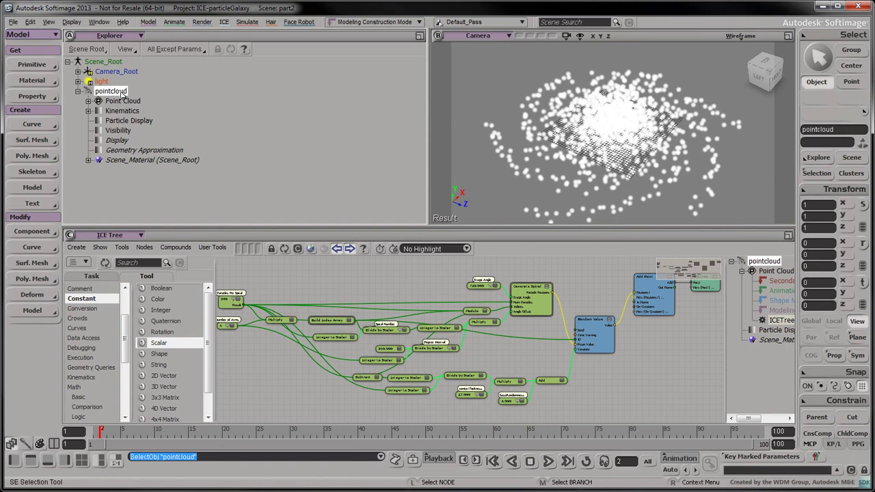